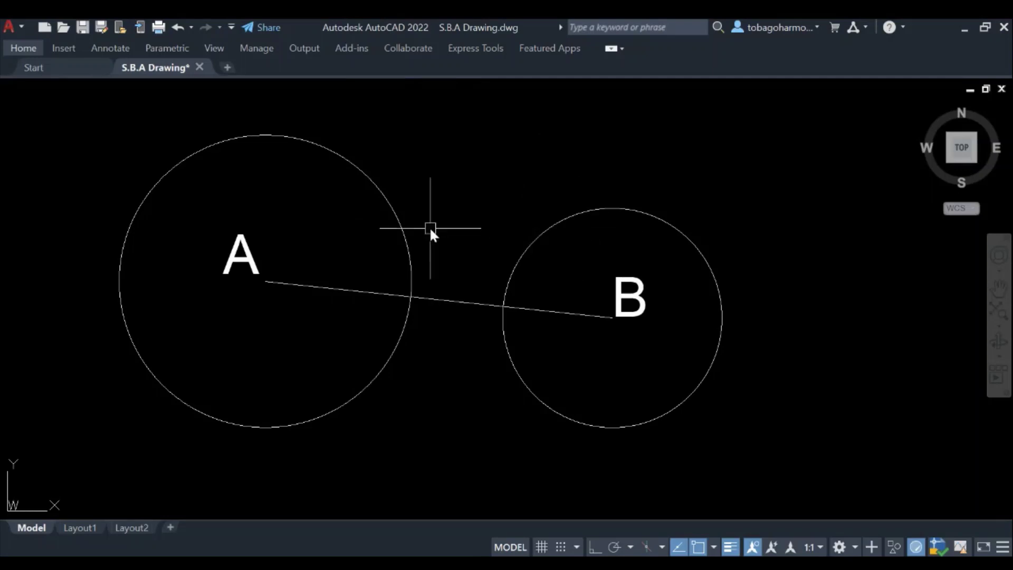
Draw a radius-250 arc centred on circle B's centre, sweeping across the gap toward A.
{"action": "left_click", "coordinate": [387, 195]}
{"action": "left_click", "coordinate": [584, 212]}
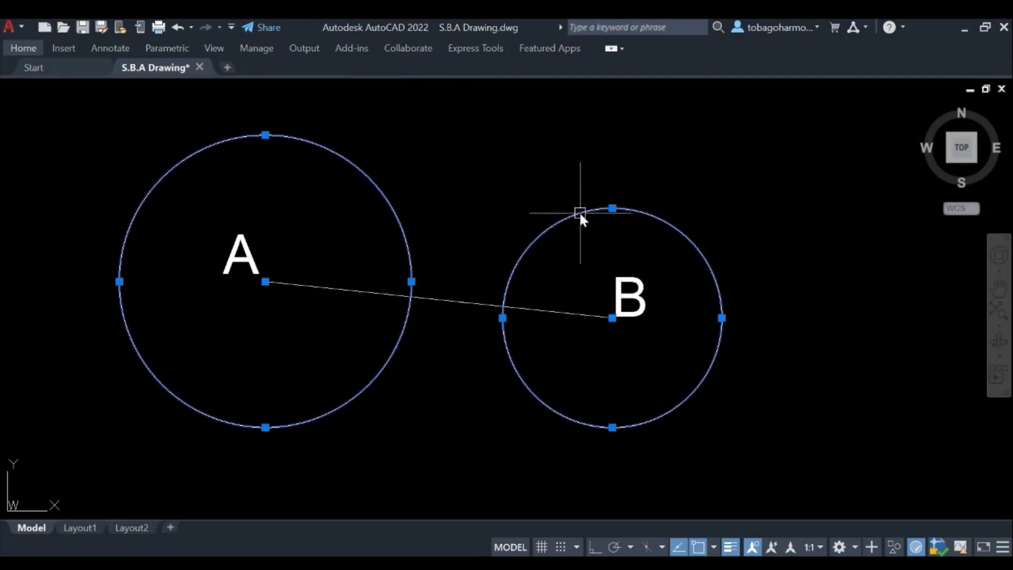
{"action": "key", "text": "Escape"}
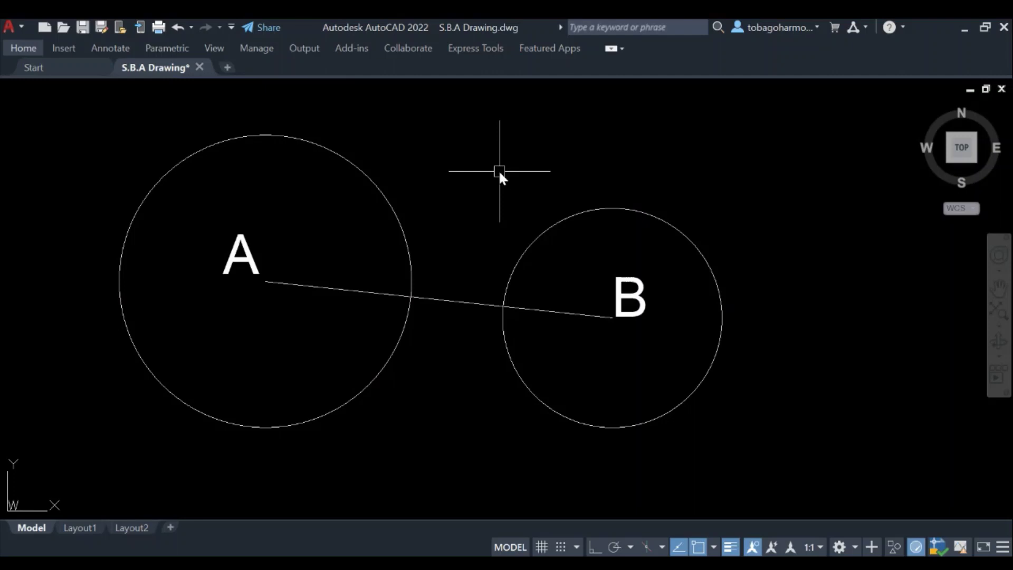
{"action": "type", "text": "arc"}
{"action": "key", "text": "Return"}
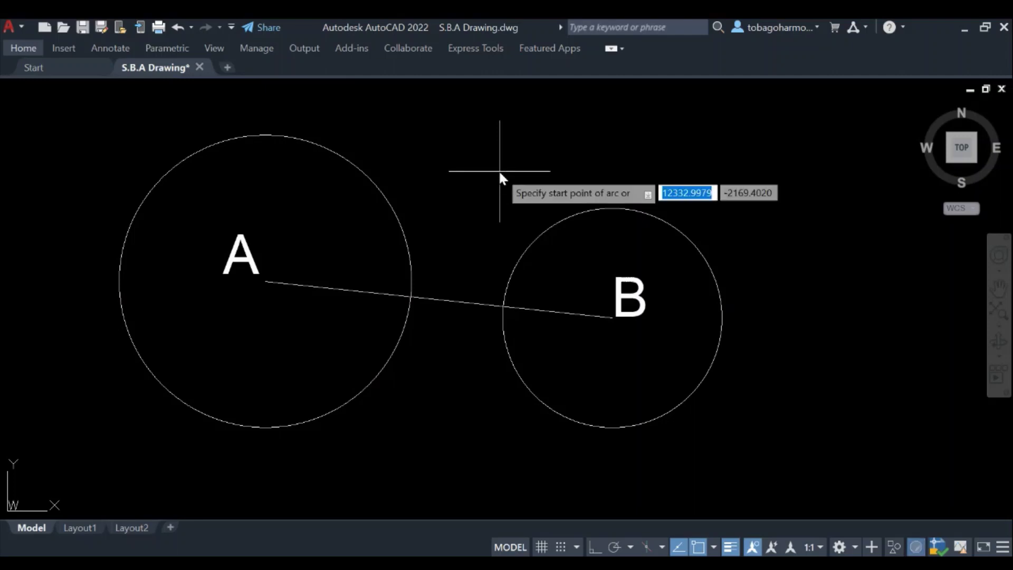
{"action": "type", "text": "c"}
{"action": "key", "text": "Return"}
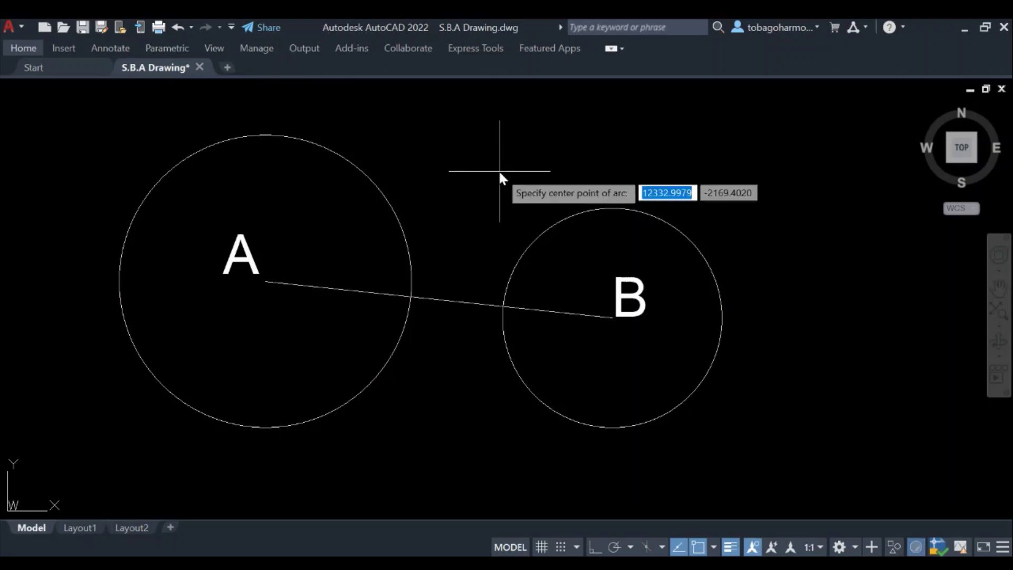
{"action": "left_click", "coordinate": [607, 317]}
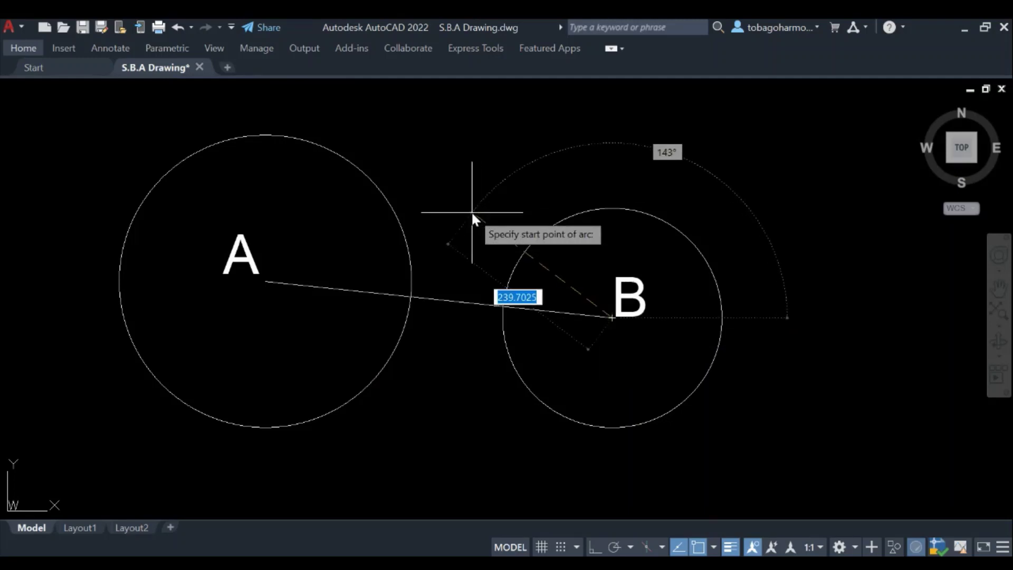
{"action": "type", "text": "250"}
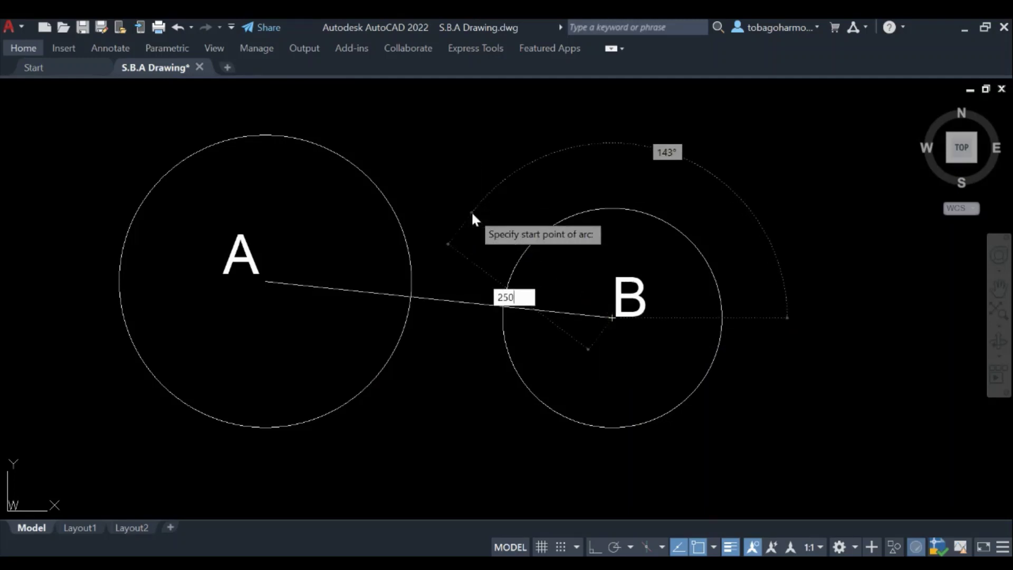
{"action": "key", "text": "Return"}
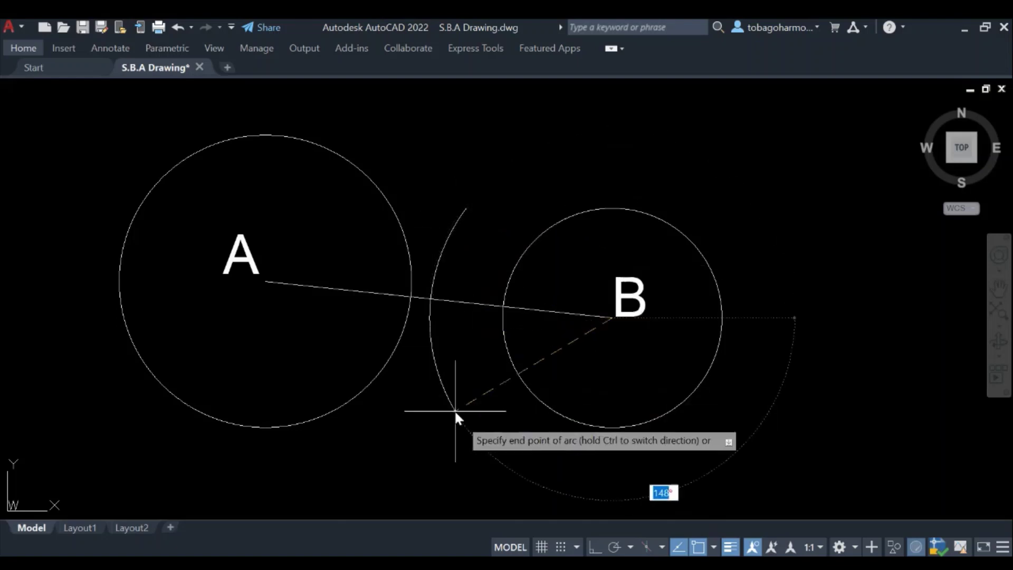
{"action": "left_click", "coordinate": [474, 437]}
Draw a second radius-250 arc centred on circle A's centre, crossing the first arc.
{"action": "key", "text": "Return"}
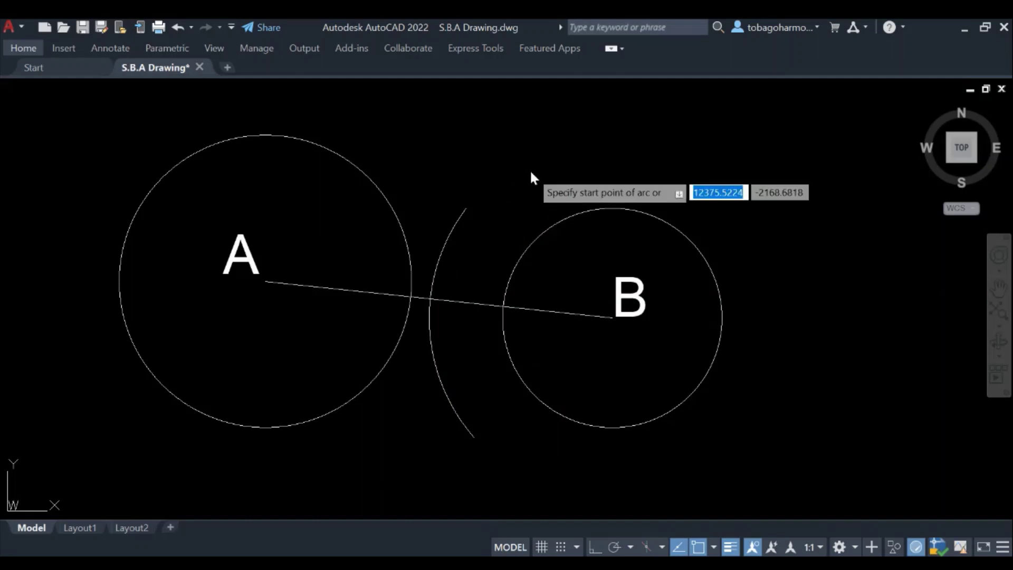
{"action": "type", "text": "c"}
{"action": "key", "text": "Return"}
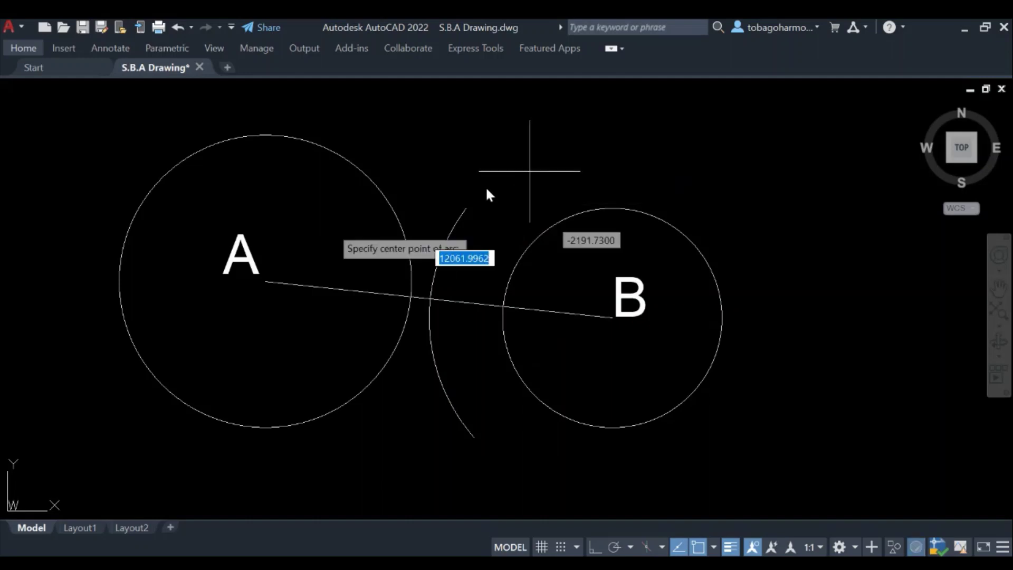
{"action": "left_click", "coordinate": [265, 282]}
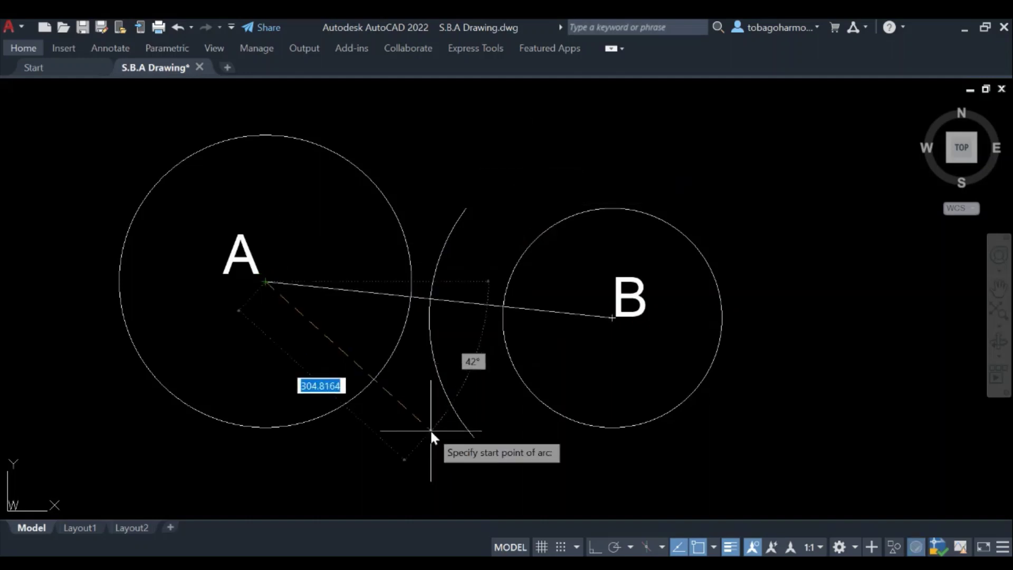
{"action": "type", "text": "250"}
{"action": "key", "text": "Return"}
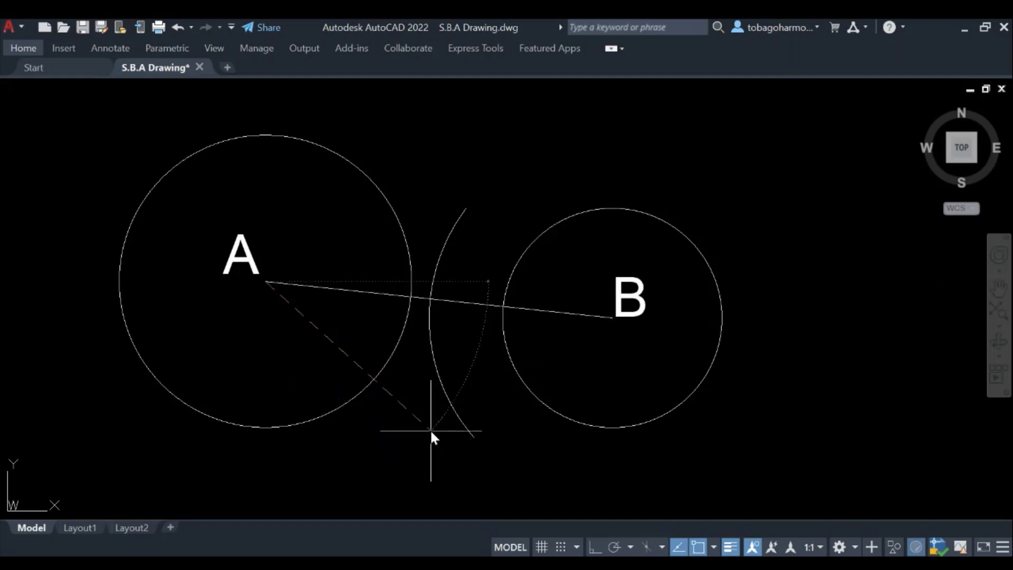
{"action": "left_click", "coordinate": [446, 177]}
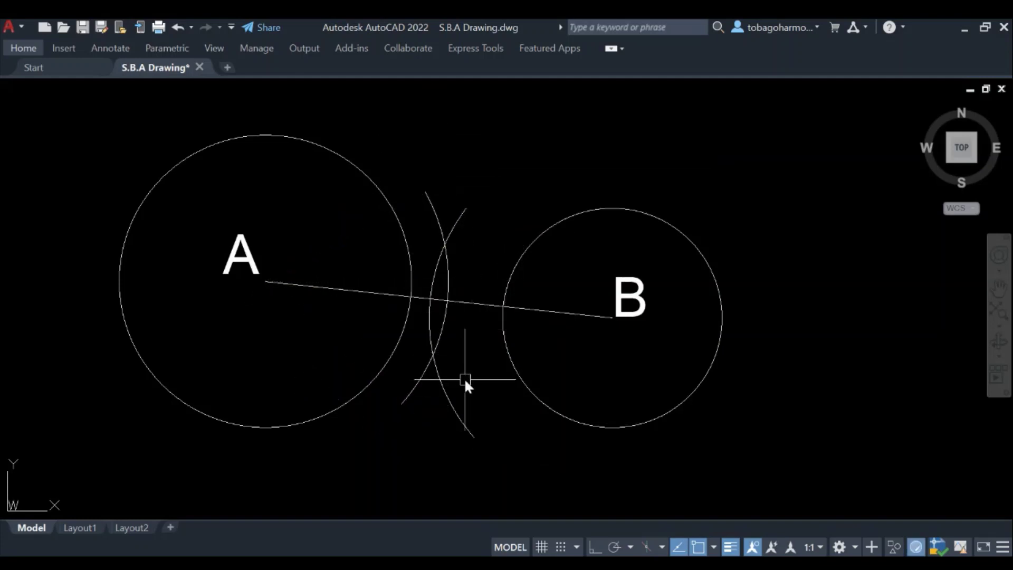
Shorten the lower end of the arc centred on circle B.
{"action": "left_click", "coordinate": [451, 407]}
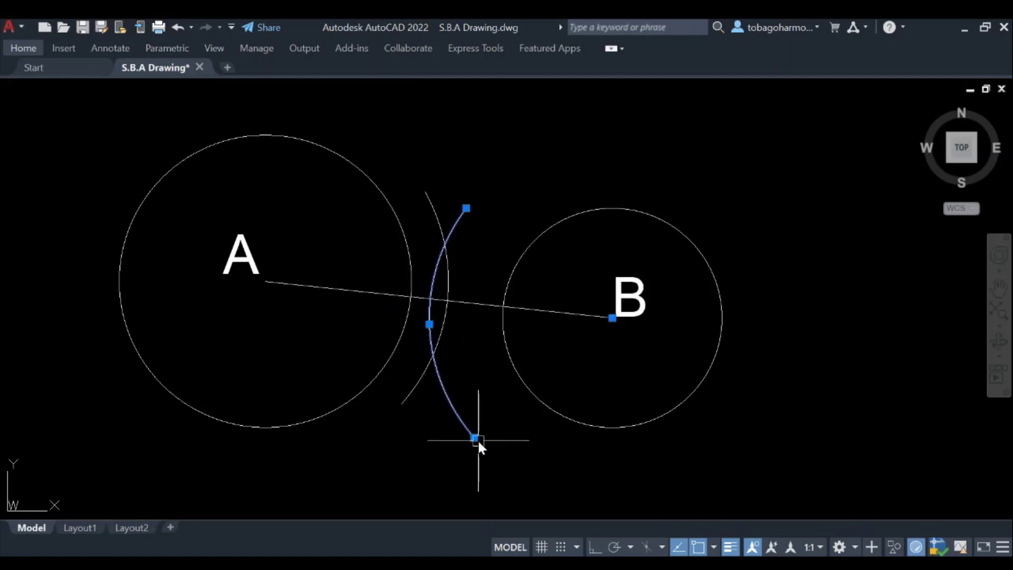
{"action": "left_click", "coordinate": [474, 438]}
{"action": "left_click", "coordinate": [450, 402]}
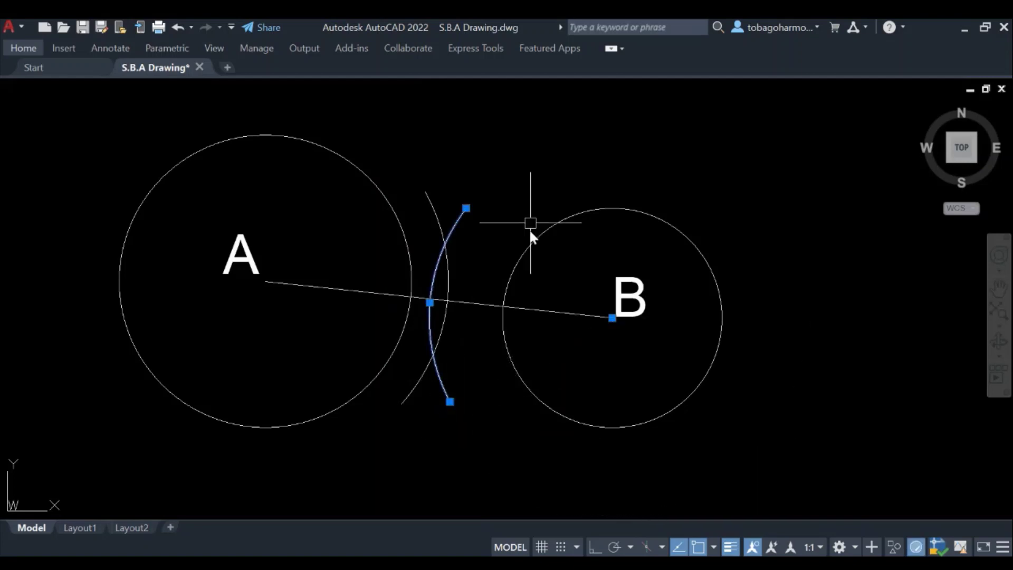
Draw a line from the arcs' upper intersection to their lower intersection.
{"action": "key", "text": "Escape"}
{"action": "scroll", "coordinate": [459, 278], "scroll_direction": "up", "scroll_amount": 2}
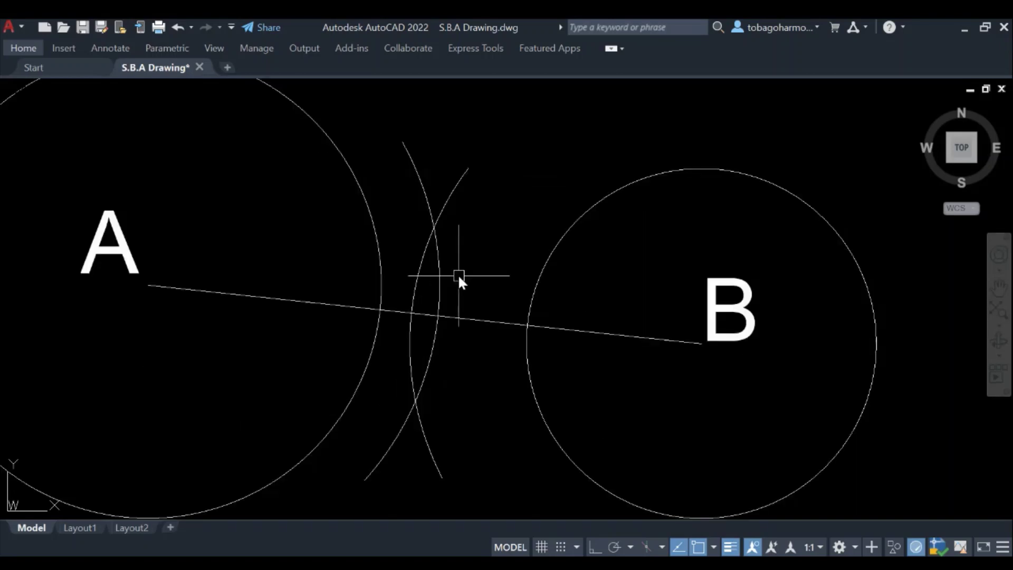
{"action": "scroll", "coordinate": [410, 280], "scroll_direction": "down", "scroll_amount": 2}
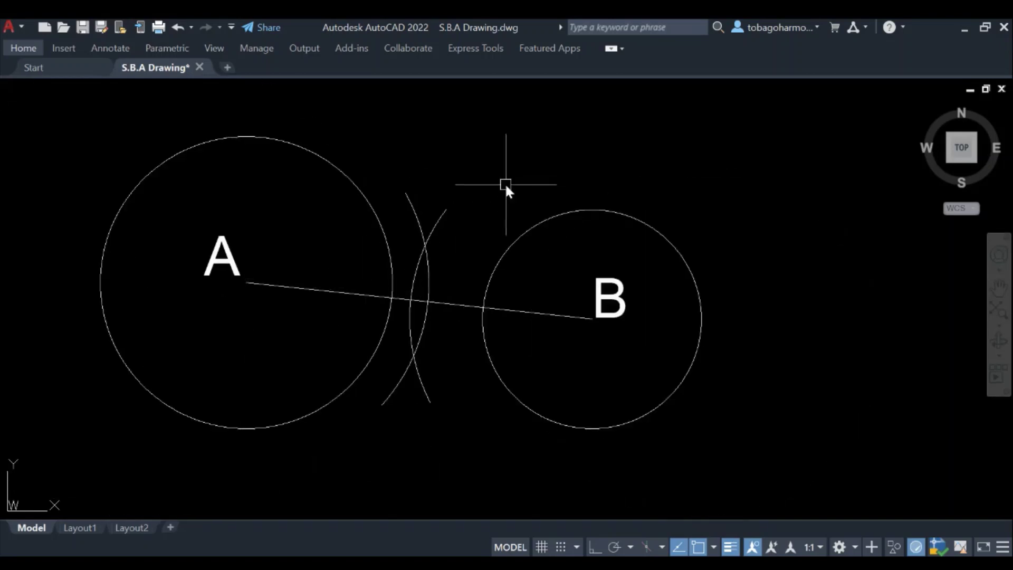
{"action": "type", "text": "LINE"}
{"action": "key", "text": "Return"}
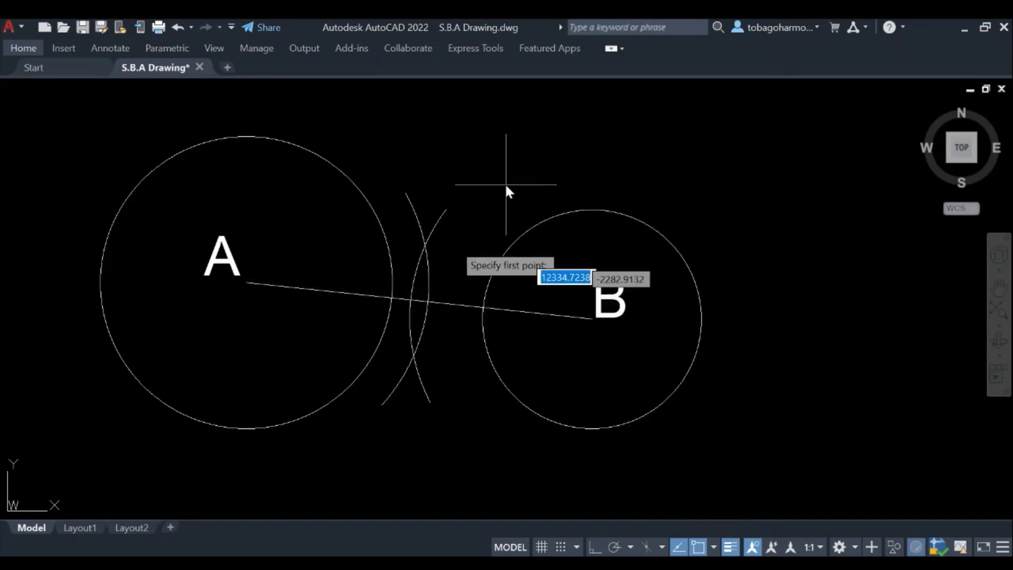
{"action": "scroll", "coordinate": [432, 253], "scroll_direction": "up", "scroll_amount": 2}
{"action": "left_click", "coordinate": [416, 235]}
{"action": "left_click", "coordinate": [400, 415]}
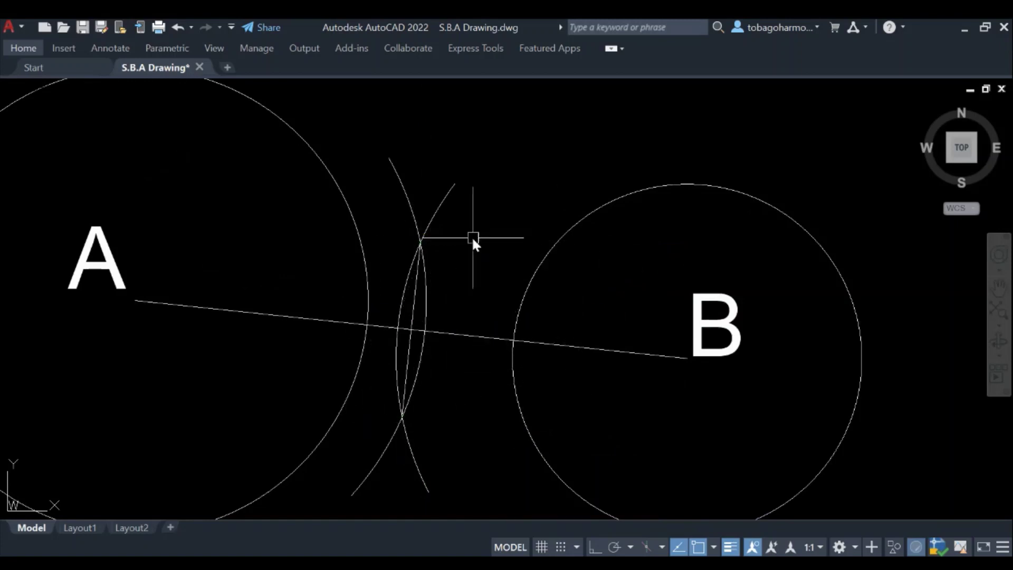
{"action": "key", "text": "Return"}
Extend the line's top and bottom ends well past both arcs.
{"action": "left_click", "coordinate": [413, 301]}
{"action": "left_click", "coordinate": [420, 243]}
{"action": "left_click", "coordinate": [441, 106]}
{"action": "mouse_move", "coordinate": [445, 163]}
{"action": "middle_mouse_down"}
{"action": "mouse_move", "coordinate": [493, 269]}
{"action": "mouse_move", "coordinate": [470, 258]}
{"action": "middle_mouse_up"}
{"action": "left_click", "coordinate": [440, 299]}
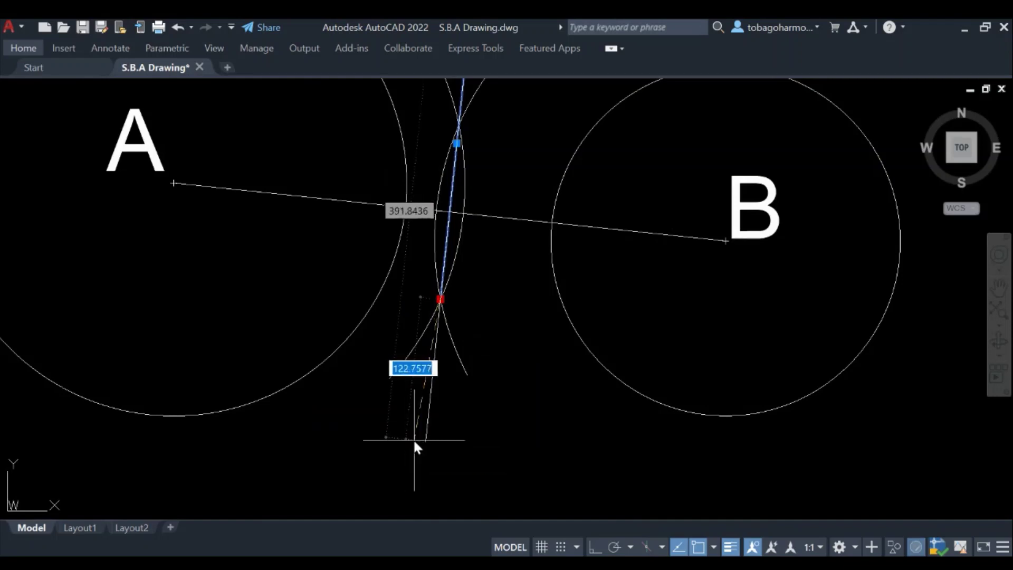
{"action": "left_click", "coordinate": [425, 440]}
{"action": "scroll", "coordinate": [536, 401], "scroll_direction": "down", "scroll_amount": 3}
{"action": "key", "text": "Escape"}
{"action": "scroll", "coordinate": [554, 259], "scroll_direction": "up", "scroll_amount": 1}
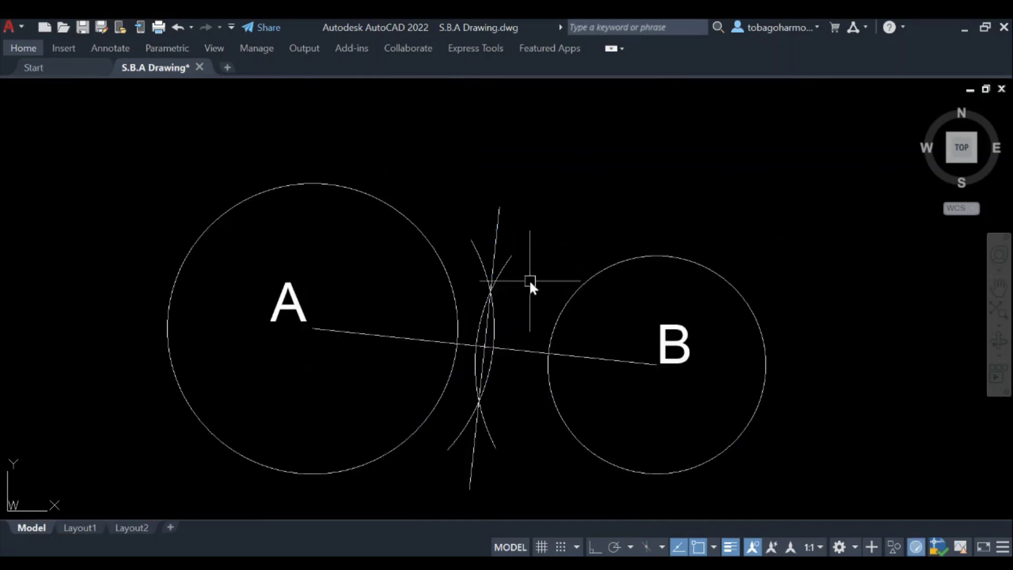
{"action": "left_click", "coordinate": [499, 210]}
{"action": "key", "text": "Escape"}
{"action": "scroll", "coordinate": [491, 327], "scroll_direction": "up", "scroll_amount": 4}
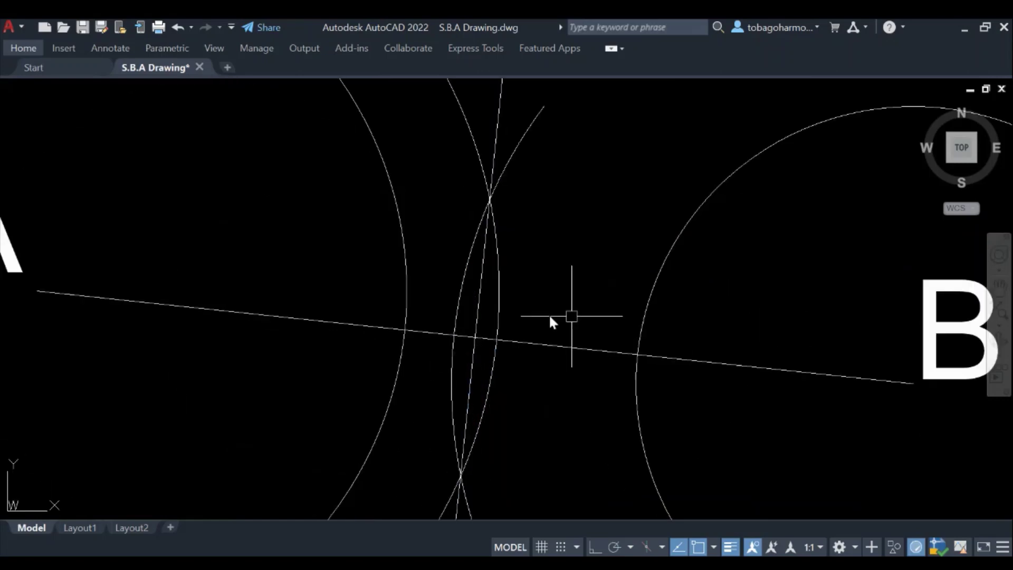
{"action": "scroll", "coordinate": [531, 285], "scroll_direction": "down", "scroll_amount": 4}
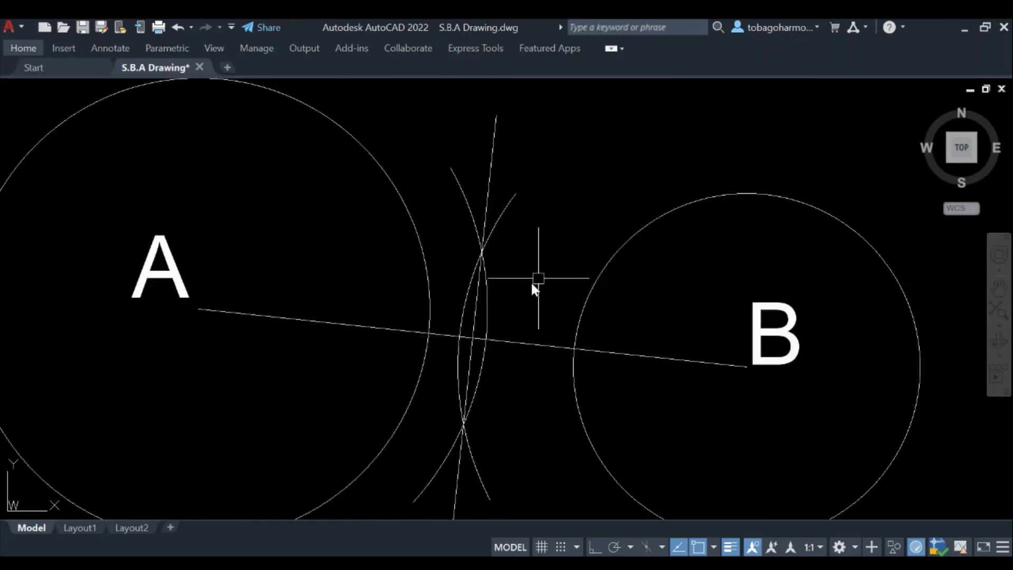
Draw an arc centred where the new line crosses AB, from point B over to point A.
{"action": "type", "text": "ARC"}
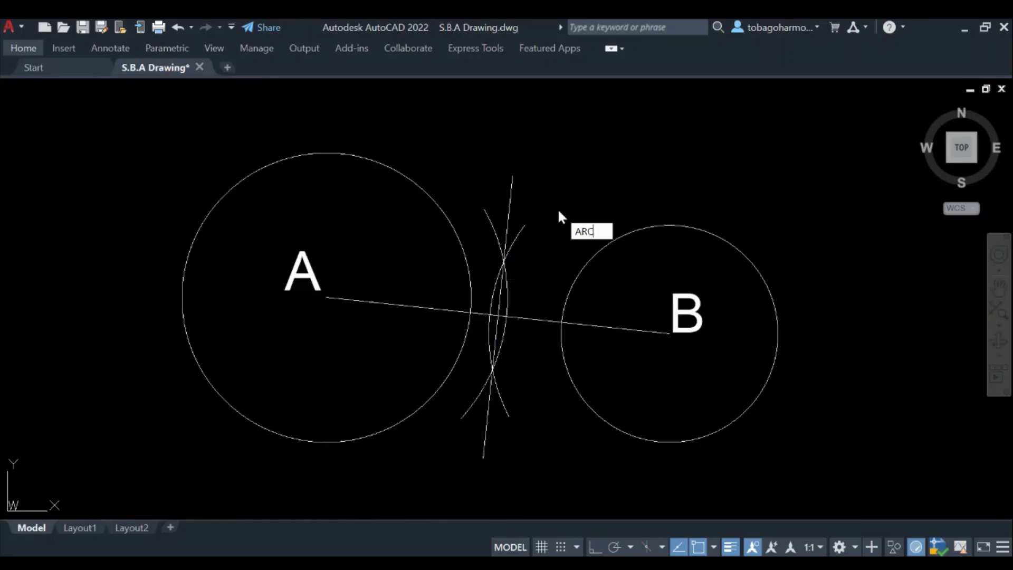
{"action": "key", "text": "Return"}
{"action": "type", "text": "c"}
{"action": "key", "text": "Return"}
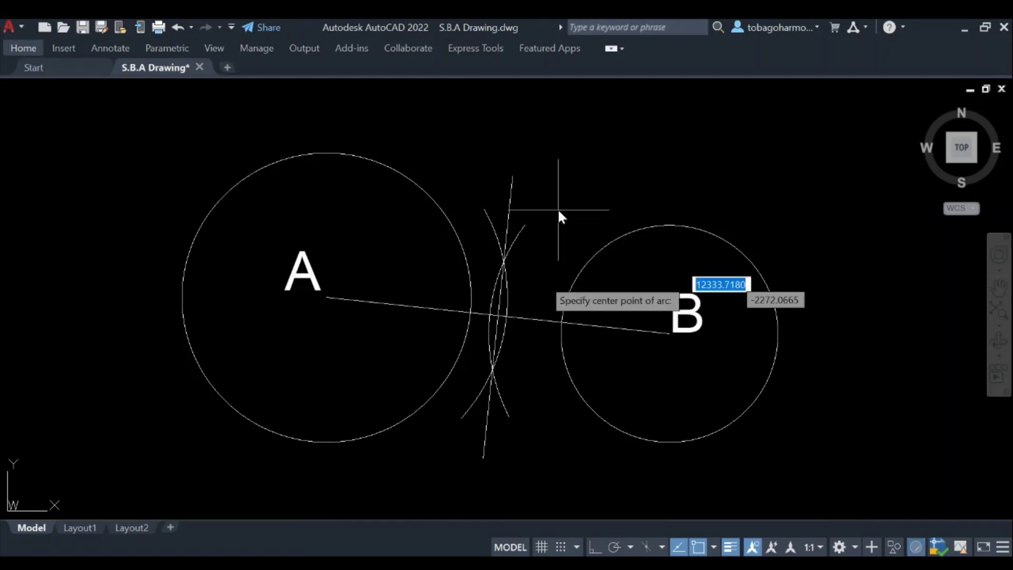
{"action": "left_click", "coordinate": [496, 314]}
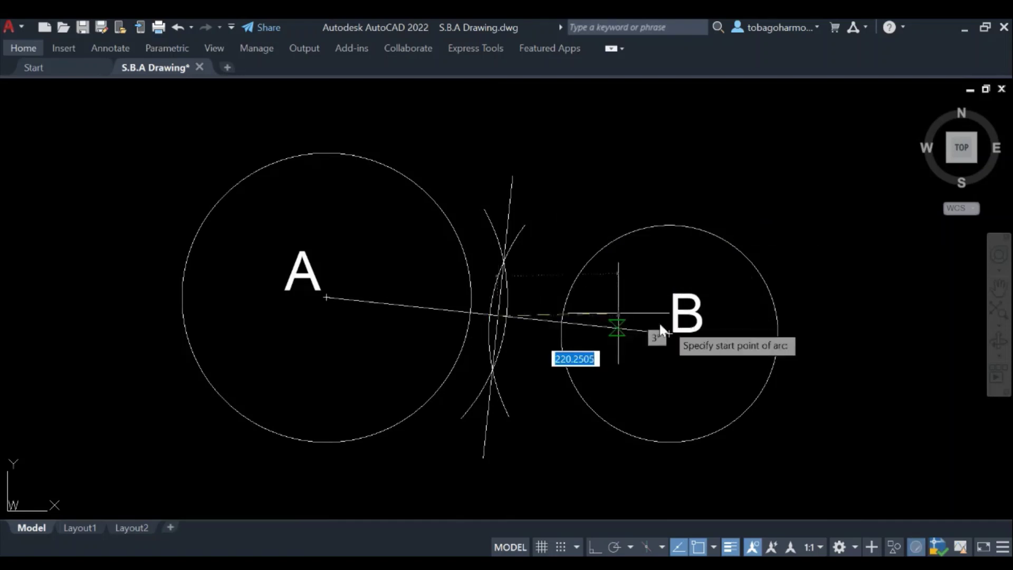
{"action": "left_click", "coordinate": [663, 338]}
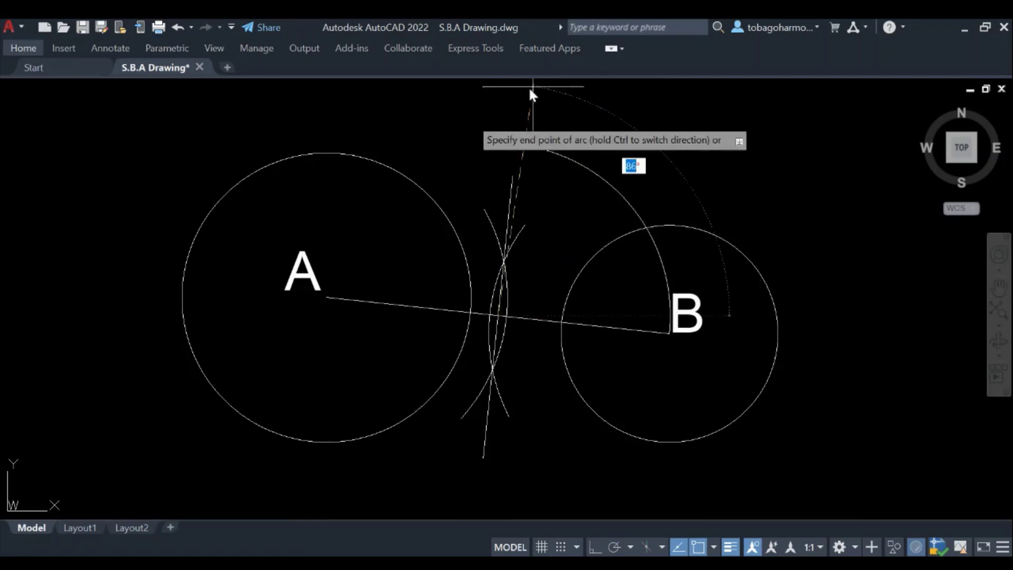
{"action": "left_click", "coordinate": [330, 295]}
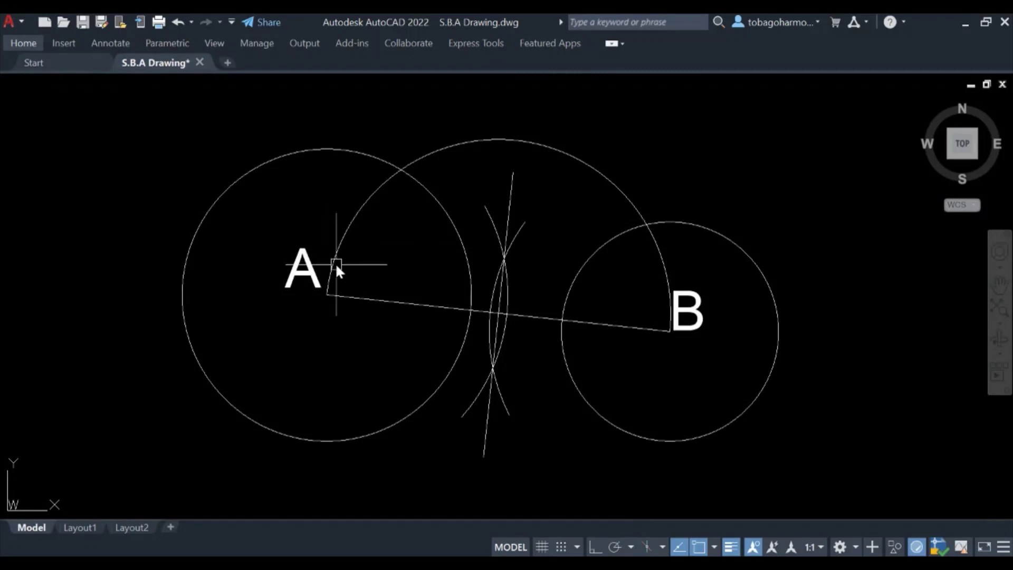
{"action": "scroll", "coordinate": [335, 267], "scroll_direction": "up", "scroll_amount": 2}
{"action": "scroll", "coordinate": [335, 267], "scroll_direction": "down", "scroll_amount": 4}
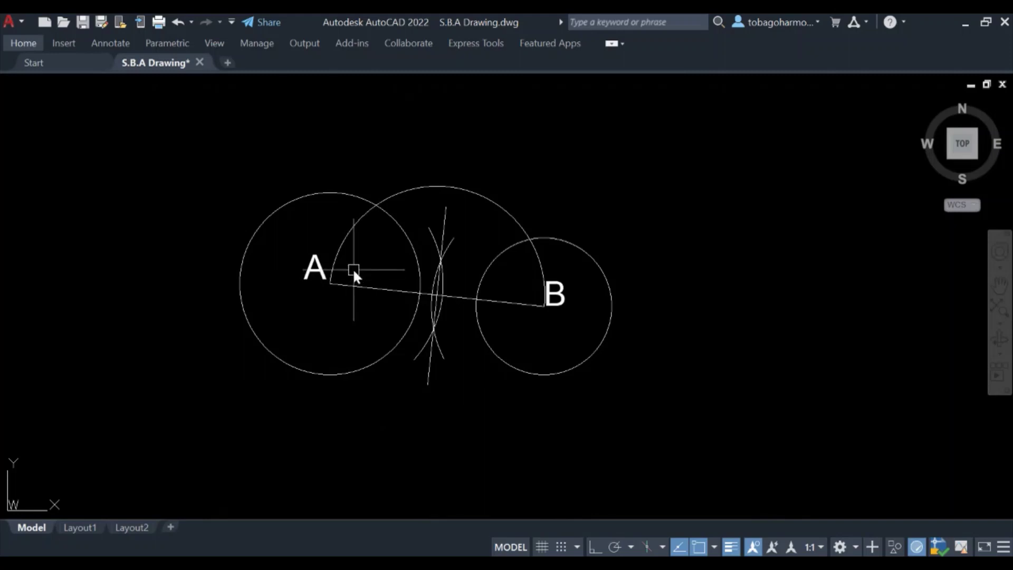
{"action": "left_click", "coordinate": [404, 235]}
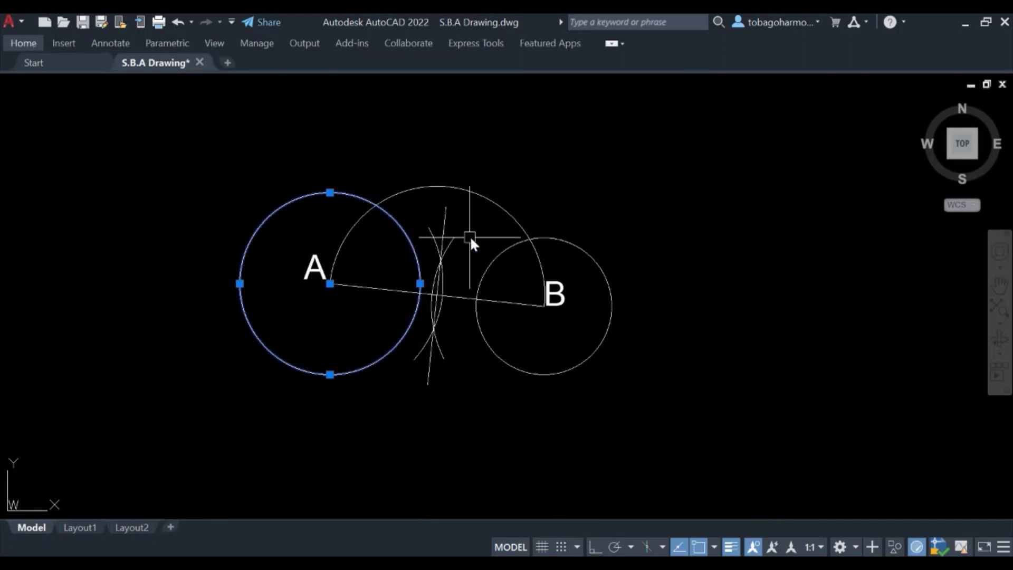
{"action": "left_click", "coordinate": [495, 248]}
{"action": "key", "text": "Escape"}
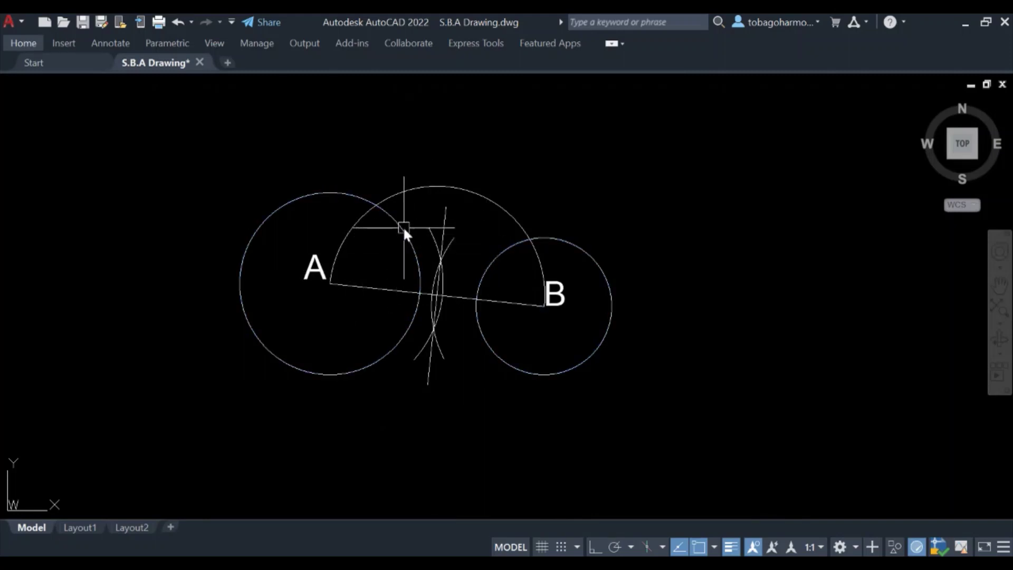
{"action": "left_click", "coordinate": [404, 226]}
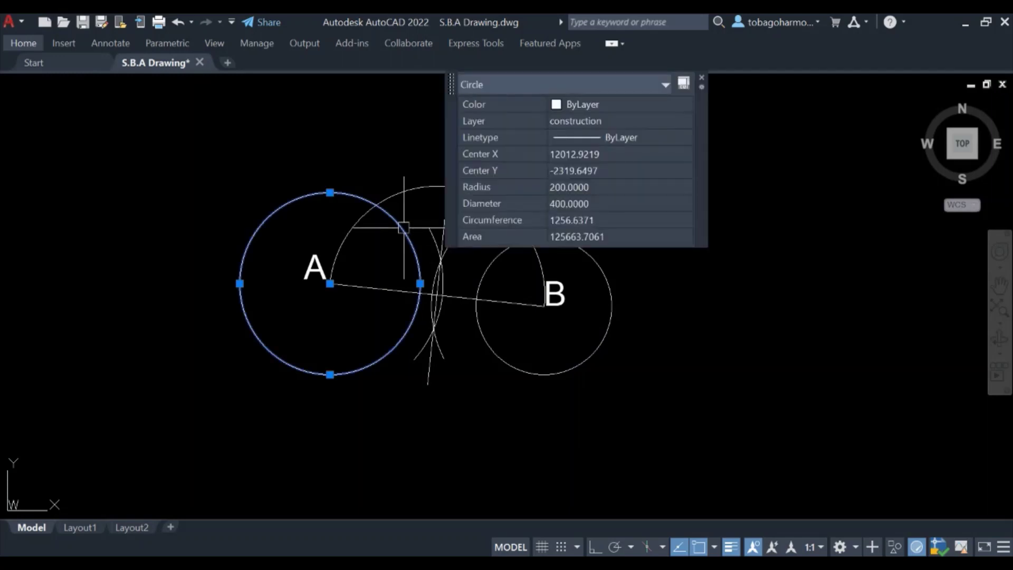
{"action": "key", "text": "Escape"}
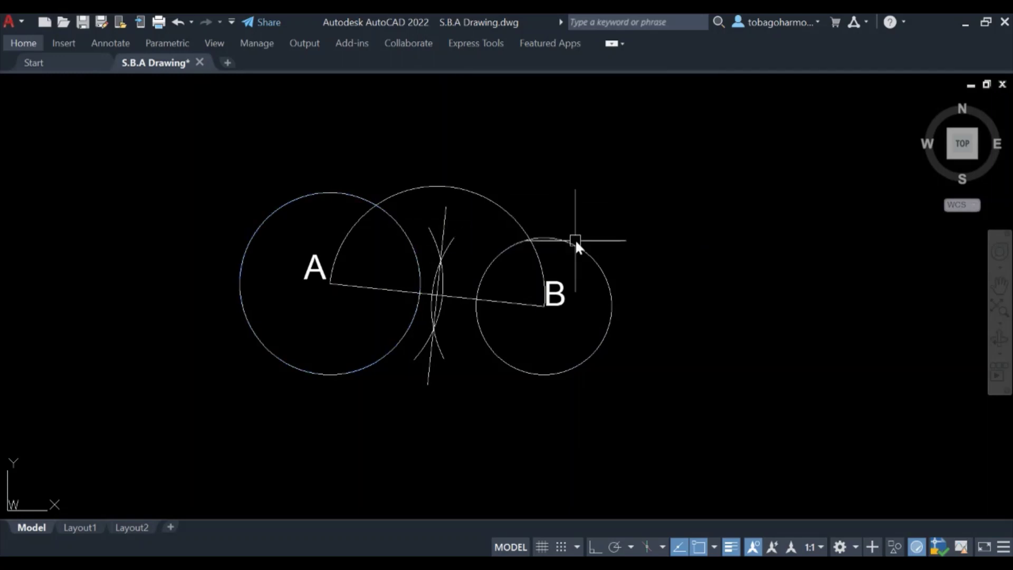
{"action": "left_click", "coordinate": [575, 242]}
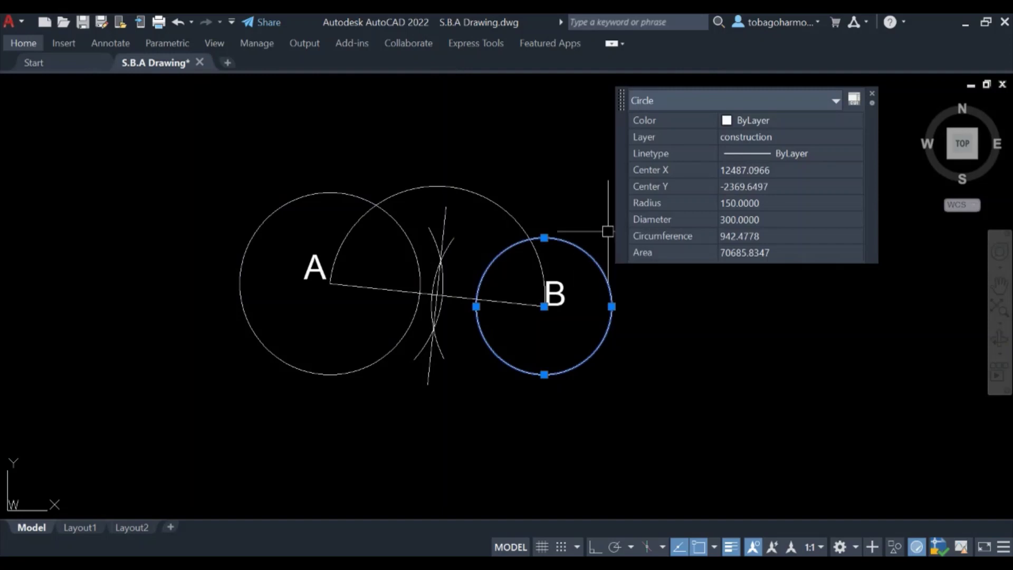
{"action": "key", "text": "Escape"}
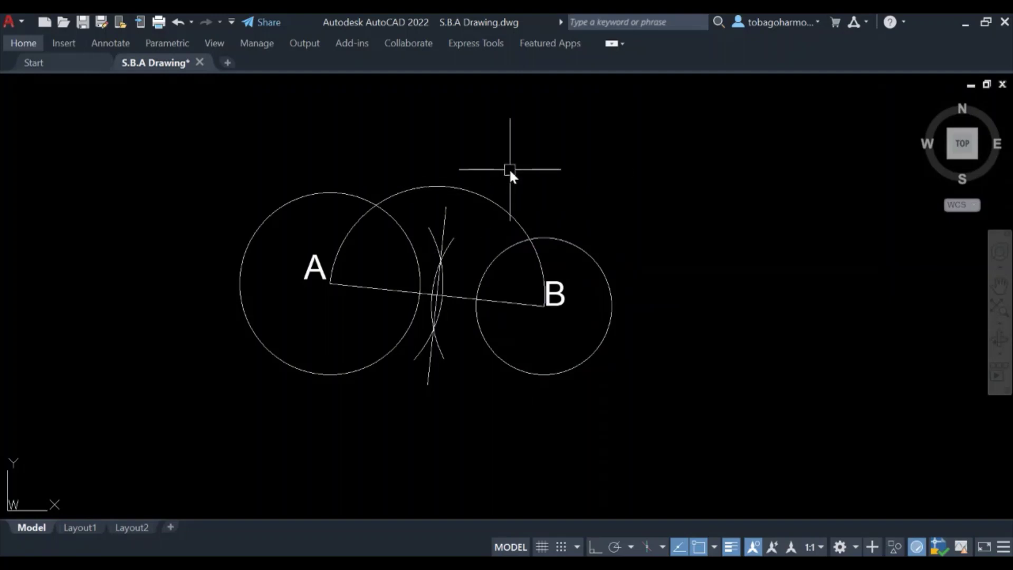
Draw a radius-350 circle centred on A so it crosses the semicircular arc at C.
{"action": "type", "text": "CIRC"}
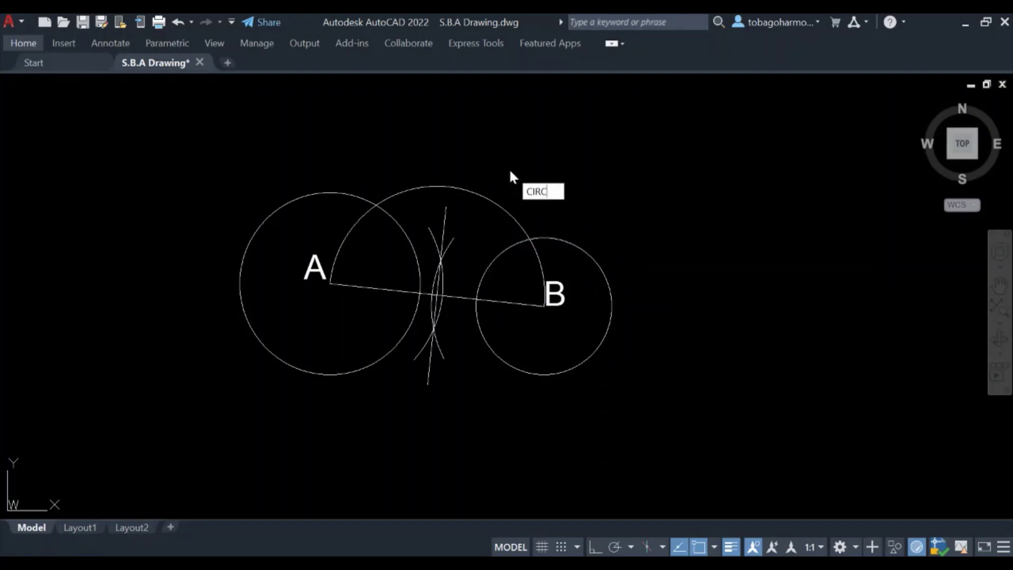
{"action": "key", "text": "Return"}
{"action": "left_click", "coordinate": [329, 283]}
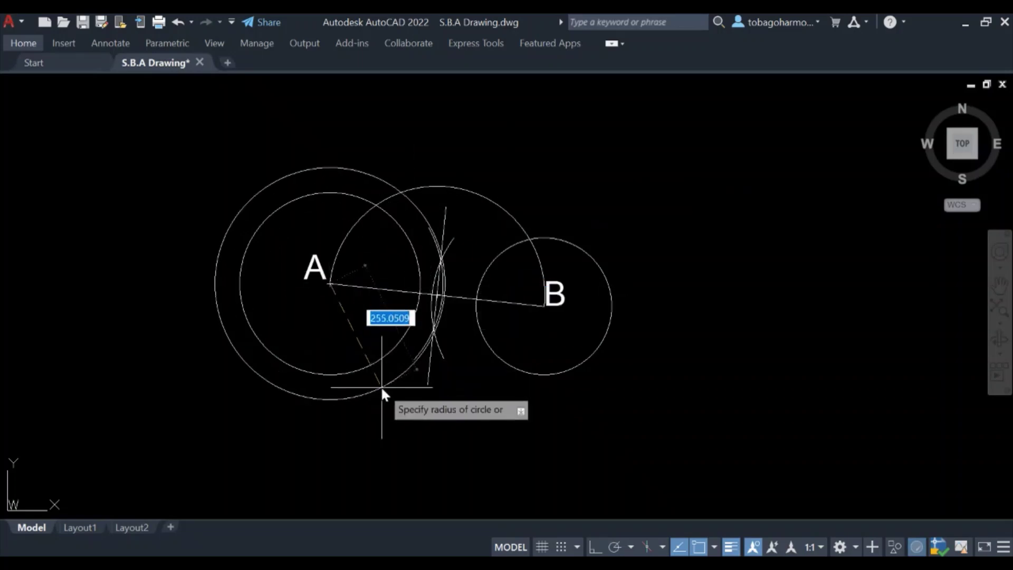
{"action": "type", "text": "350"}
{"action": "key", "text": "Return"}
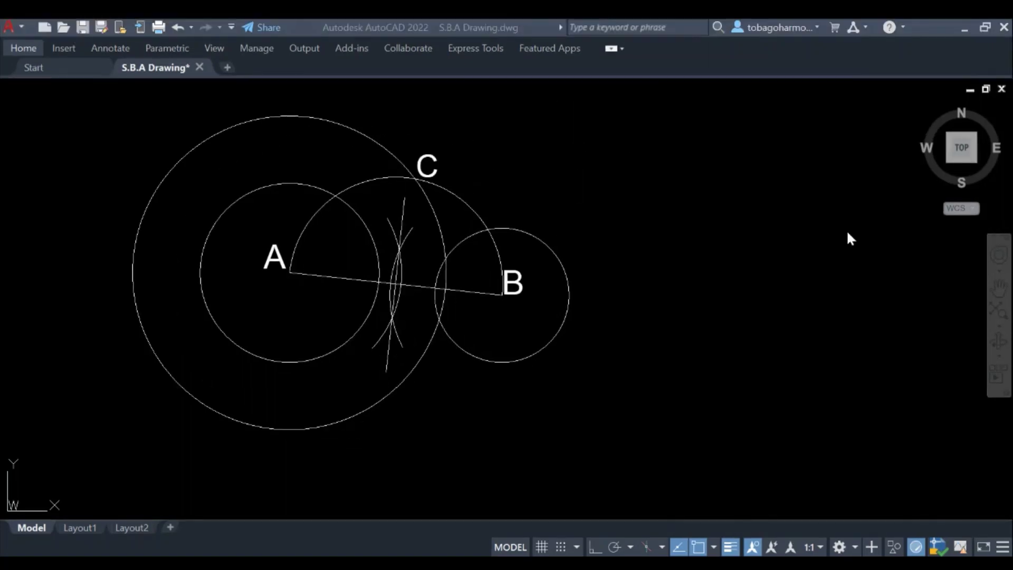
{"action": "middle_click_drag", "start_coordinate": [362, 236], "coordinate": [348, 214]}
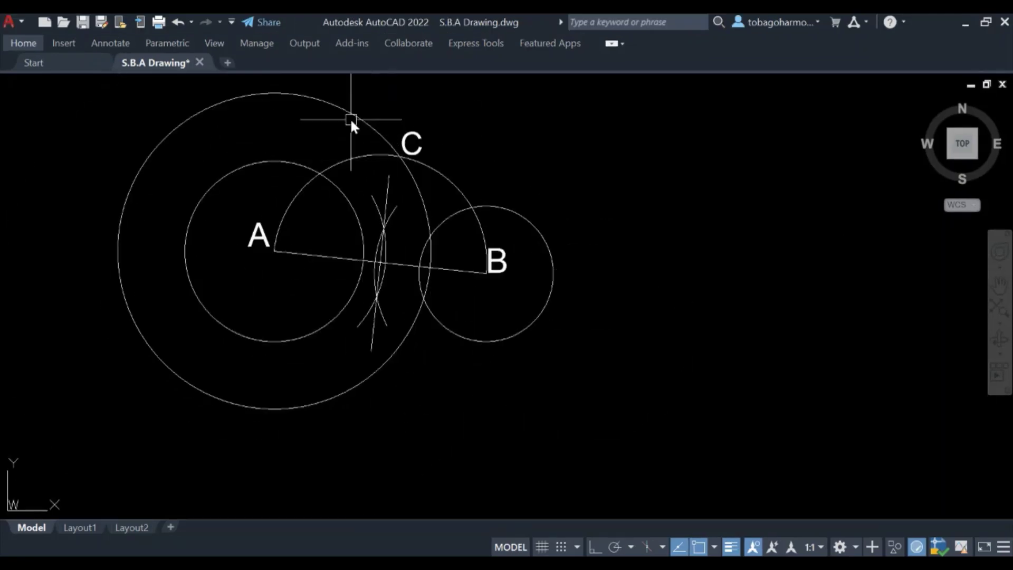
{"action": "left_click", "coordinate": [418, 159]}
Draw line AC from circle A's centre to intersection point C on the arc.
{"action": "key", "text": "Escape"}
{"action": "scroll", "coordinate": [396, 154], "scroll_direction": "up", "scroll_amount": 4}
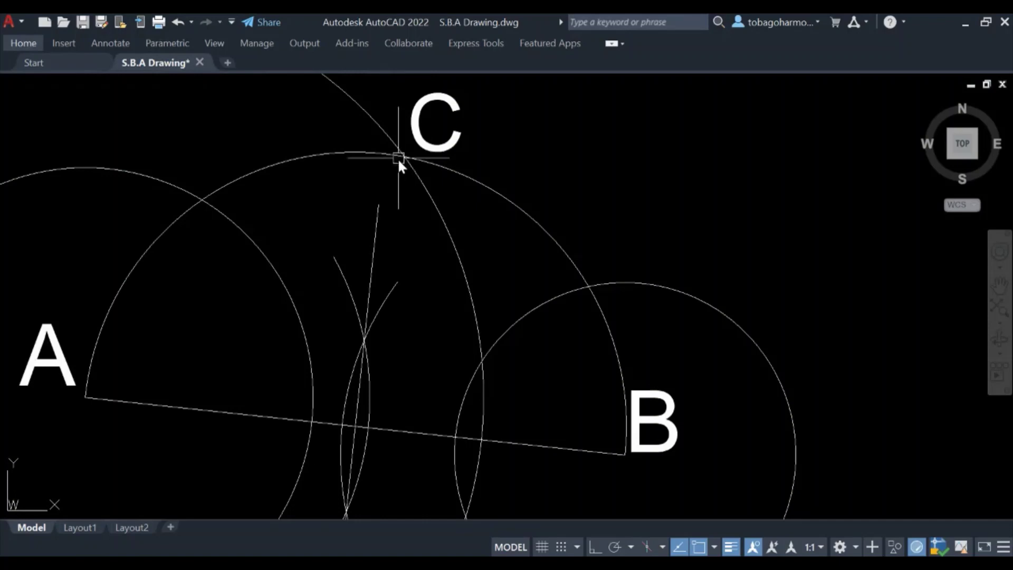
{"action": "scroll", "coordinate": [404, 156], "scroll_direction": "down", "scroll_amount": 4}
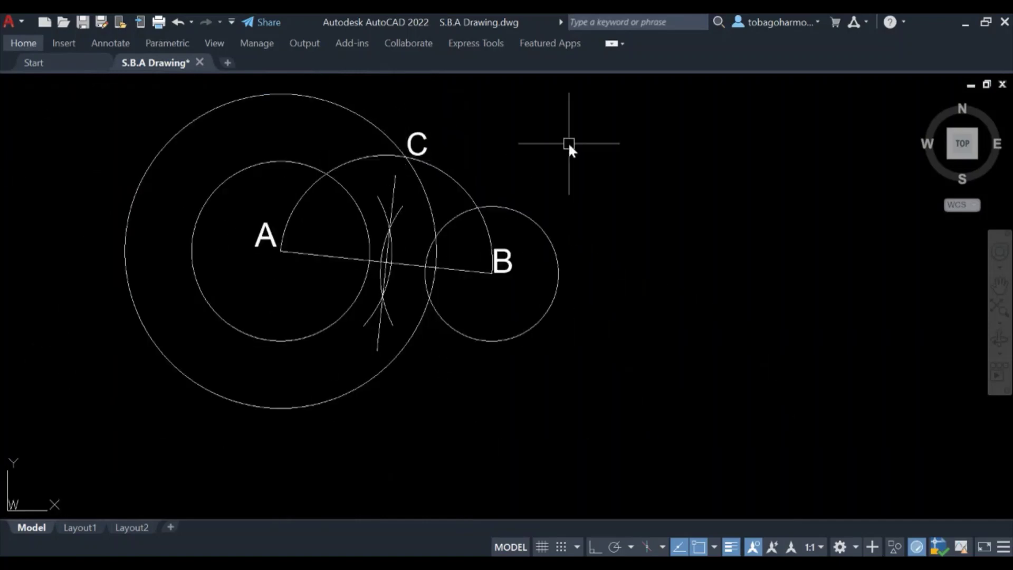
{"action": "type", "text": "line"}
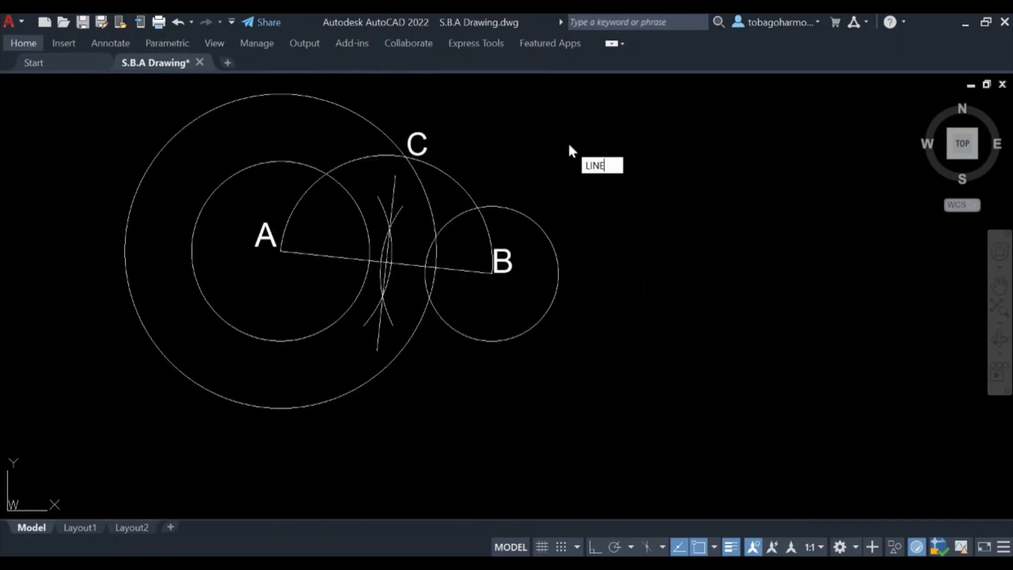
{"action": "key", "text": "Return"}
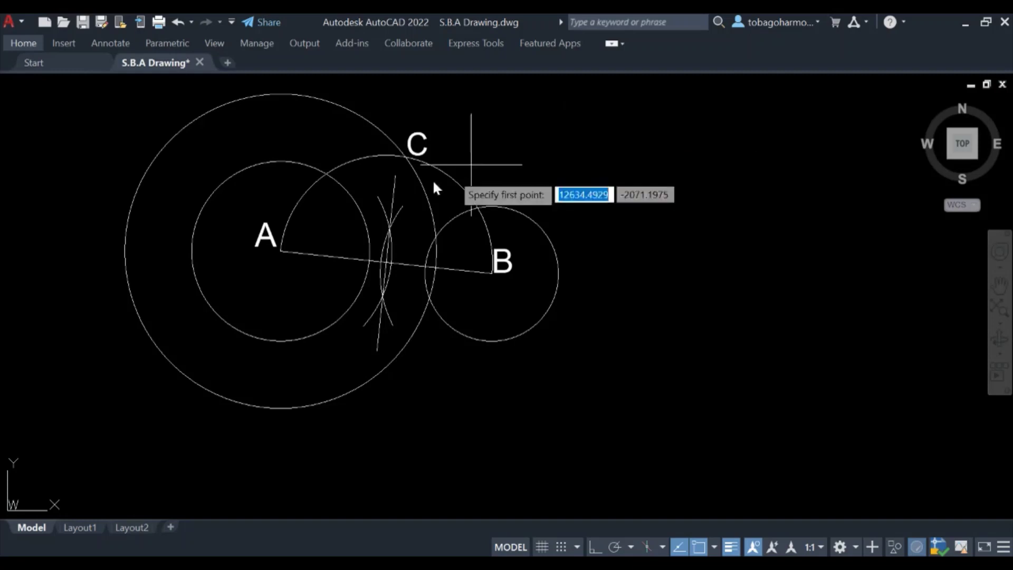
{"action": "left_click", "coordinate": [282, 251]}
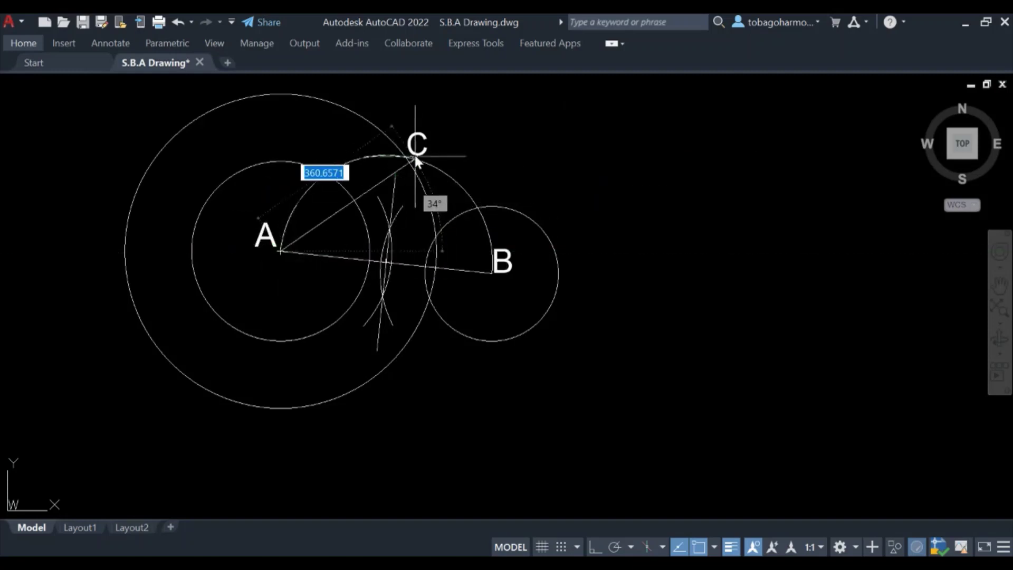
{"action": "scroll", "coordinate": [366, 159], "scroll_direction": "up", "scroll_amount": 5}
{"action": "left_click", "coordinate": [337, 167]}
{"action": "scroll", "coordinate": [603, 169], "scroll_direction": "down", "scroll_amount": 2}
{"action": "key", "text": "Escape"}
{"action": "scroll", "coordinate": [645, 176], "scroll_direction": "down", "scroll_amount": 3}
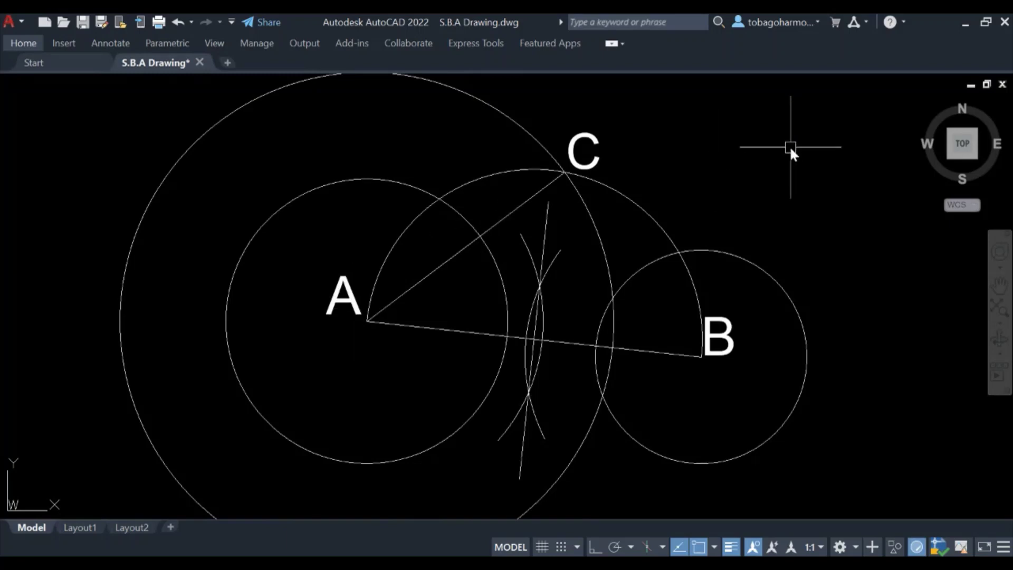
{"action": "middle_click_drag", "start_coordinate": [762, 194], "coordinate": [768, 154]}
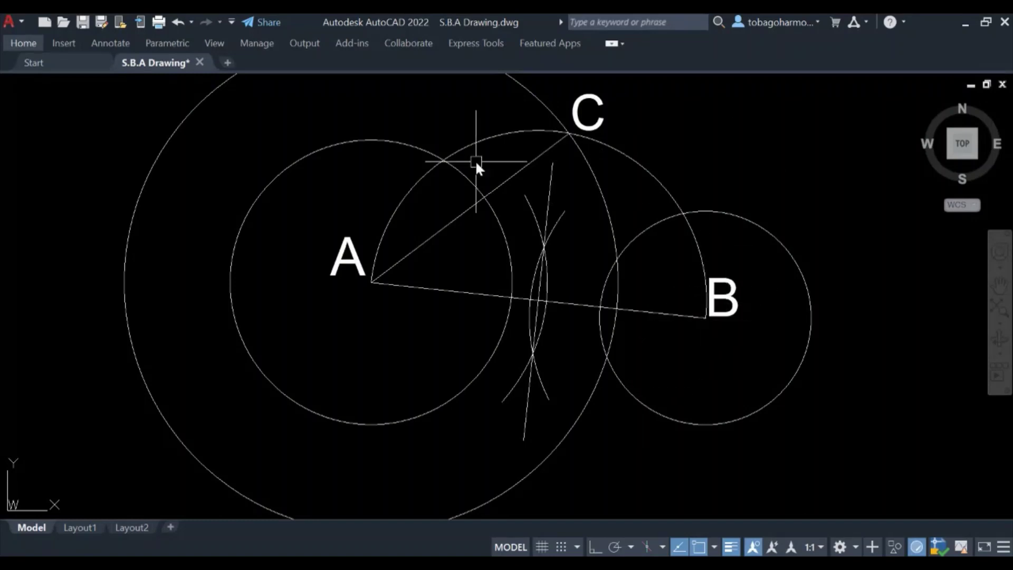
{"action": "left_click", "coordinate": [509, 174]}
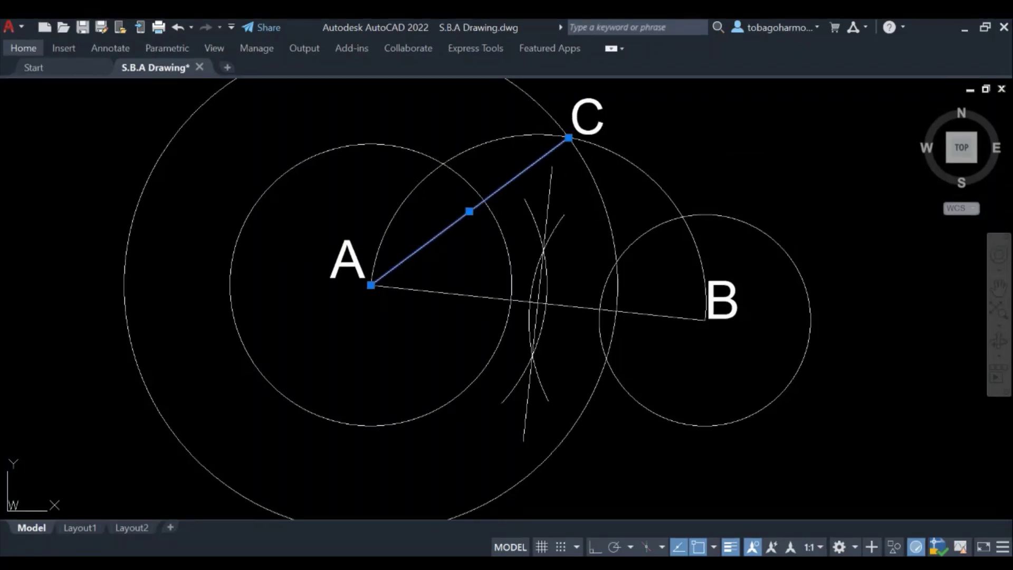
Place a copy of line AC so its end at C lands on centre B.
{"action": "type", "text": "m"}
{"action": "key", "text": "Return"}
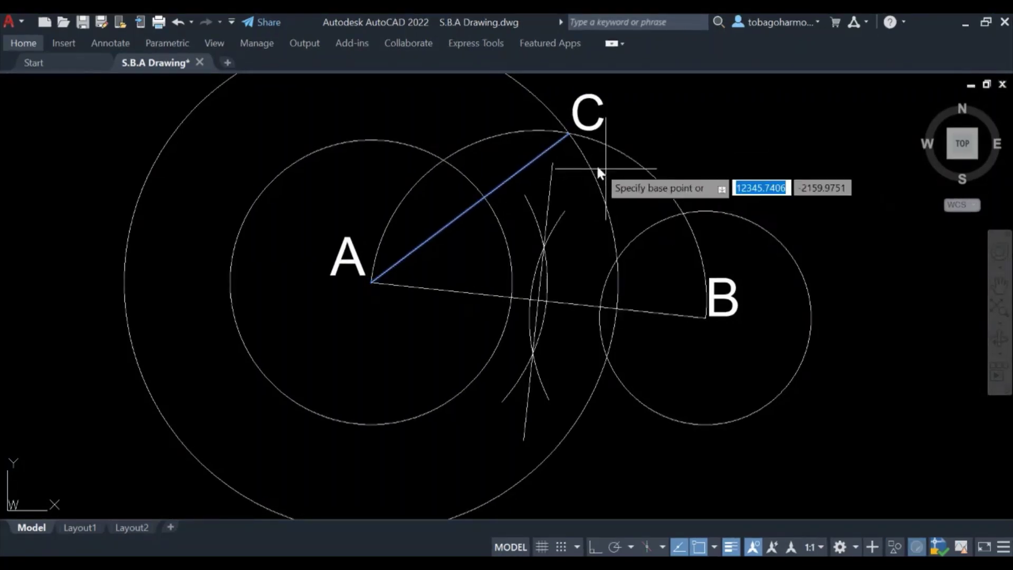
{"action": "left_click", "coordinate": [568, 136]}
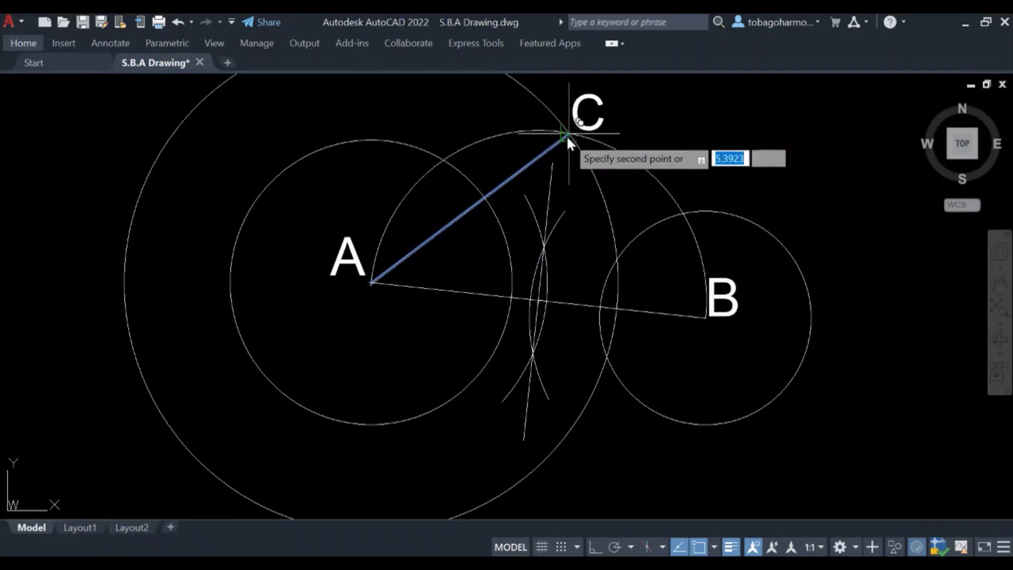
{"action": "left_click", "coordinate": [707, 319]}
{"action": "key", "text": "Escape"}
Trim the new line's stubs back to circle B's edge.
{"action": "type", "text": "tr"}
{"action": "key", "text": "Return"}
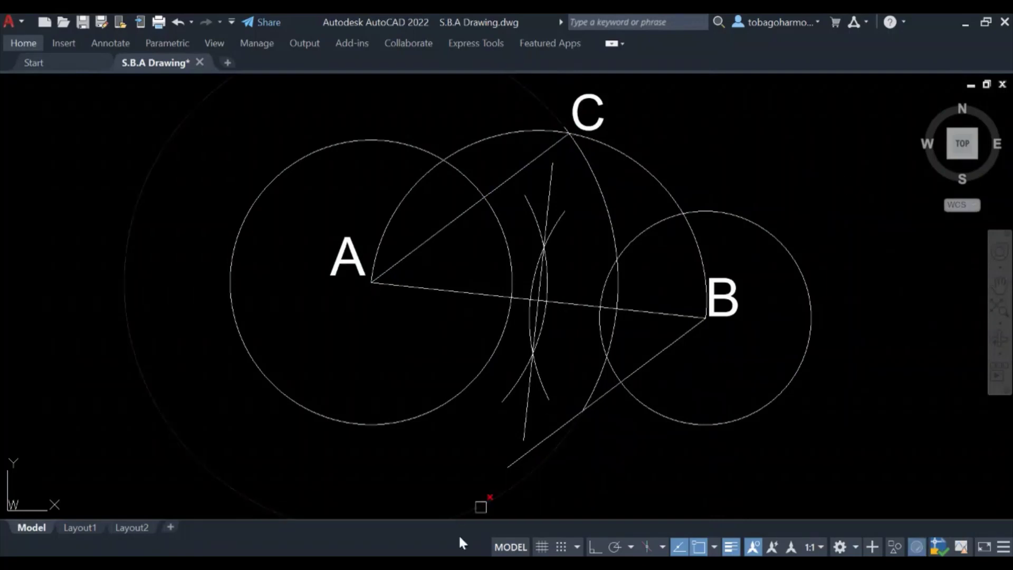
{"action": "scroll", "coordinate": [521, 475], "scroll_direction": "up", "scroll_amount": 2}
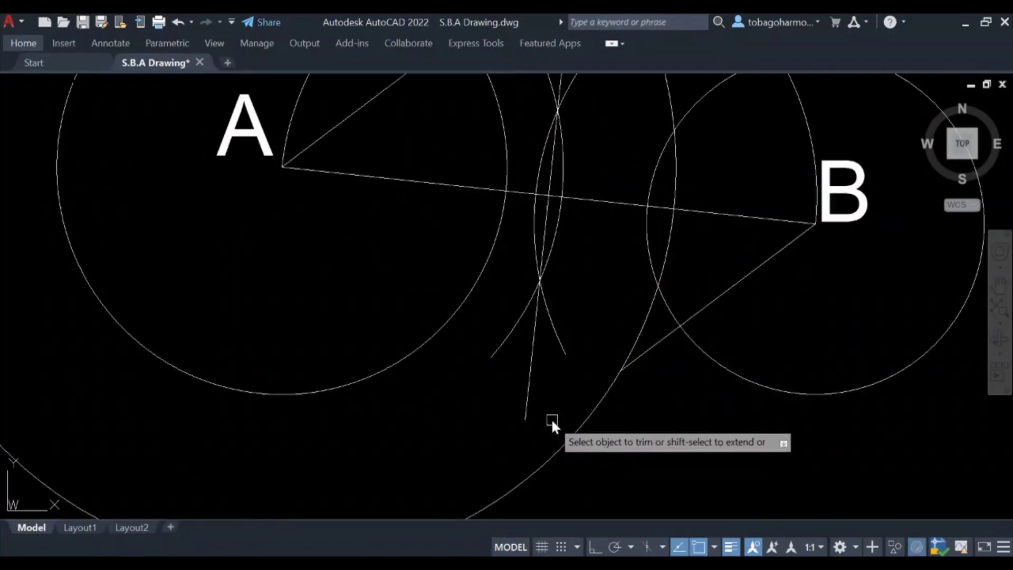
{"action": "left_click", "coordinate": [552, 422]}
{"action": "left_click", "coordinate": [666, 344]}
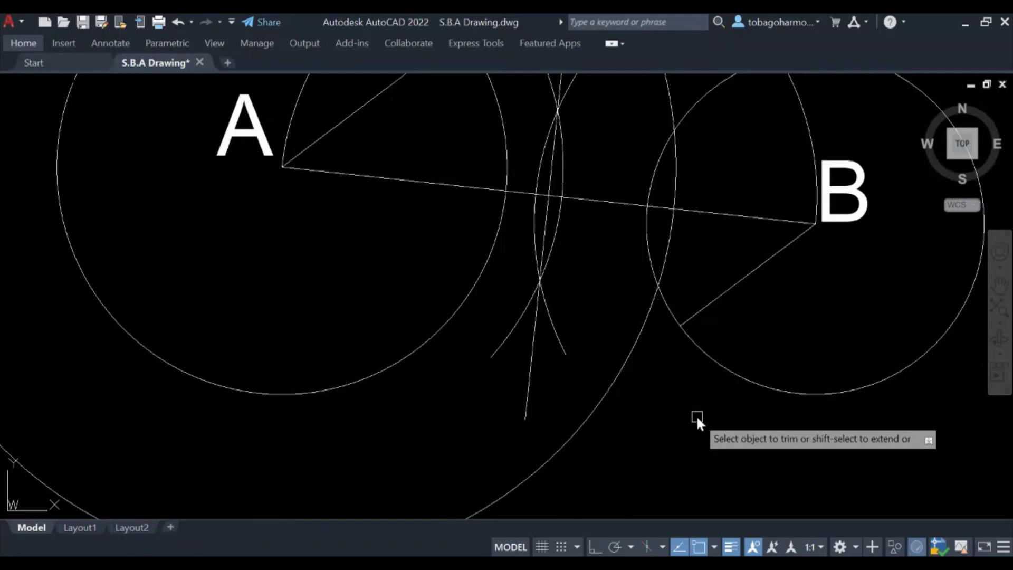
{"action": "scroll", "coordinate": [696, 415], "scroll_direction": "down", "scroll_amount": 2}
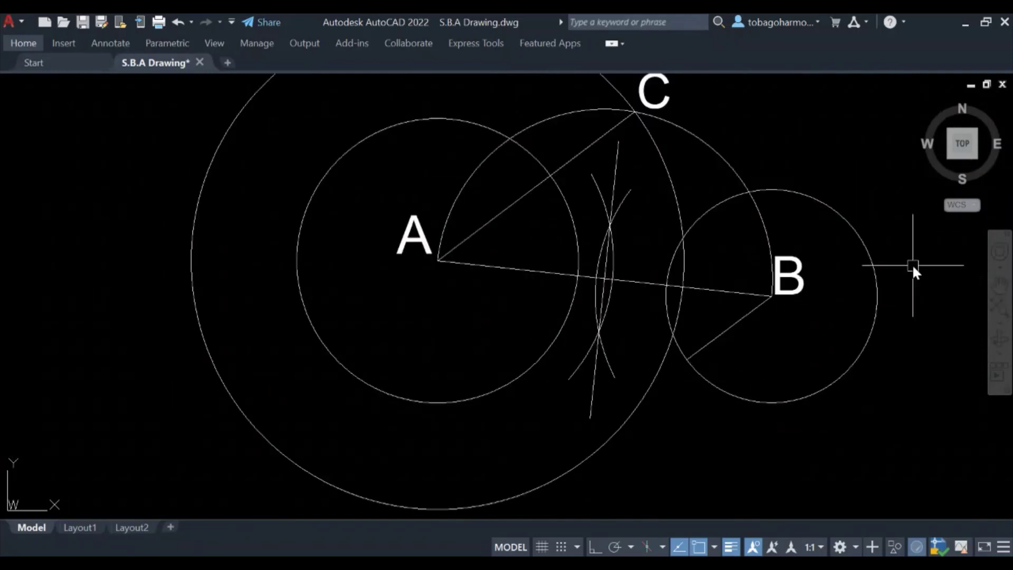
Pan the view to recentre and fit the whole construction.
{"action": "middle_click_drag", "start_coordinate": [608, 198], "coordinate": [547, 274]}
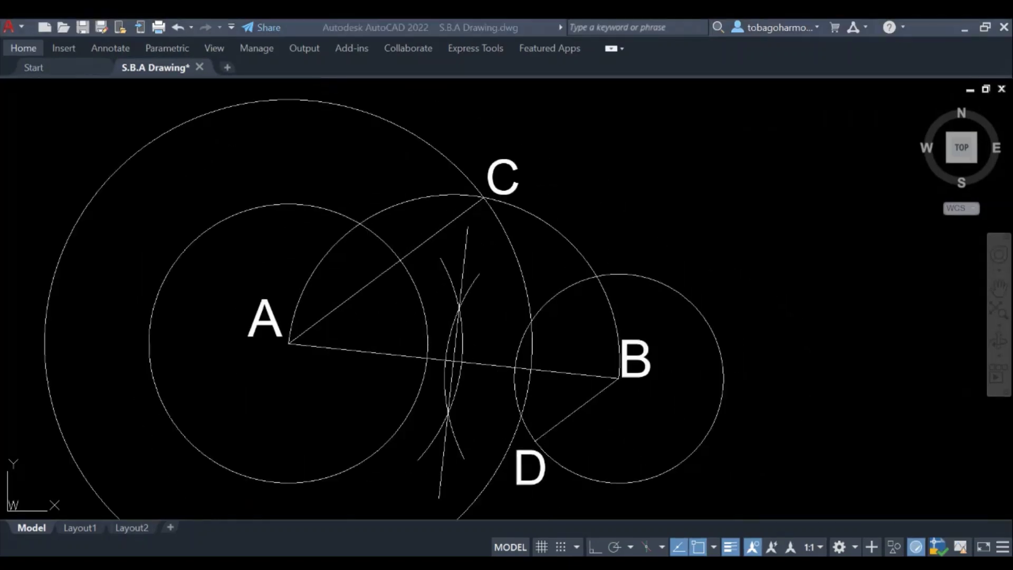
{"action": "mouse_move", "coordinate": [662, 250]}
{"action": "middle_mouse_down"}
{"action": "mouse_move", "coordinate": [650, 215]}
{"action": "mouse_move", "coordinate": [603, 210]}
{"action": "middle_mouse_up"}
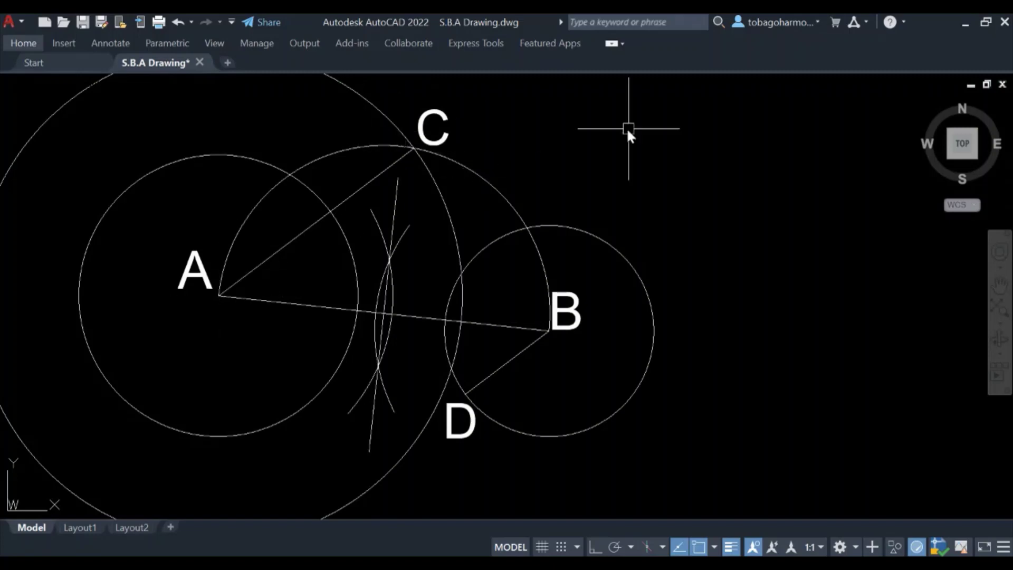
Draw a line from where circle A crosses AC to point D.
{"action": "type", "text": "l"}
{"action": "key", "text": "Return"}
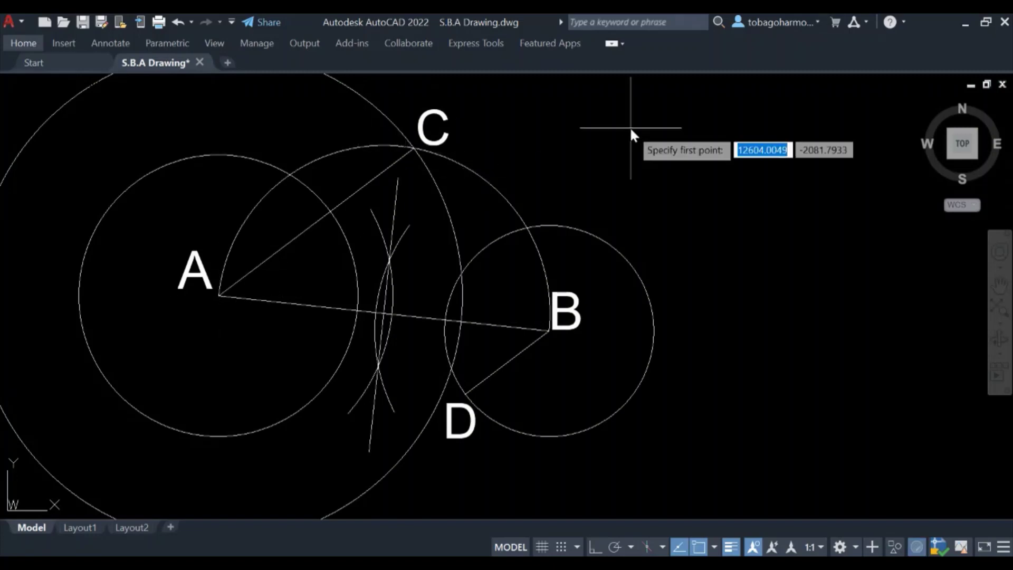
{"action": "left_click", "coordinate": [329, 210]}
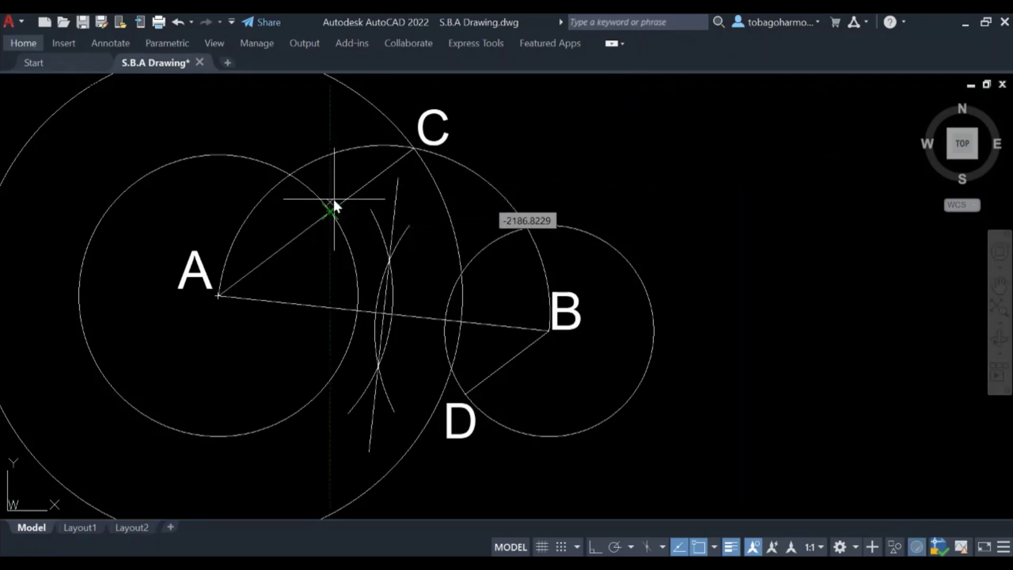
{"action": "key", "text": "Escape"}
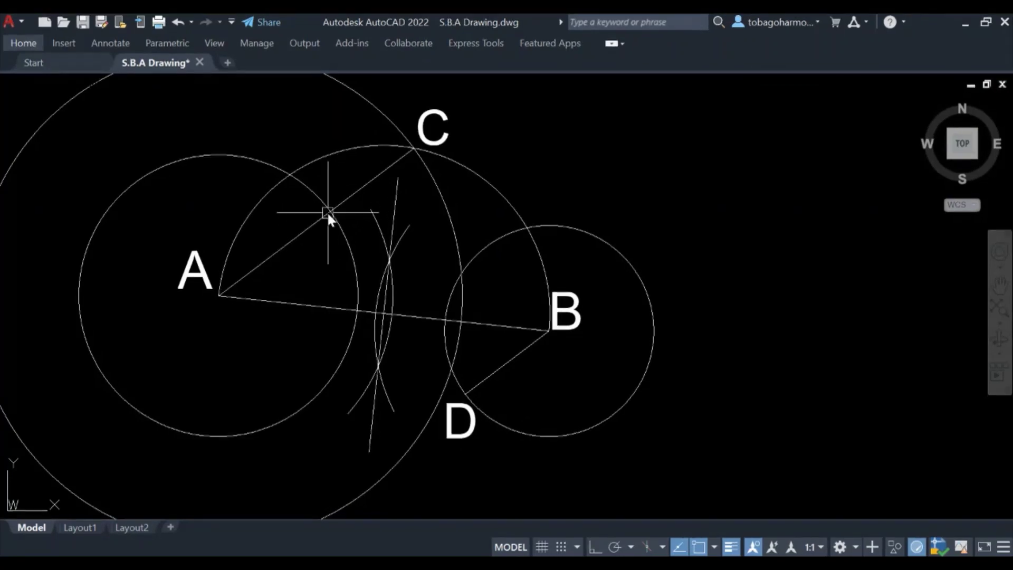
{"action": "type", "text": "l"}
{"action": "key", "text": "Return"}
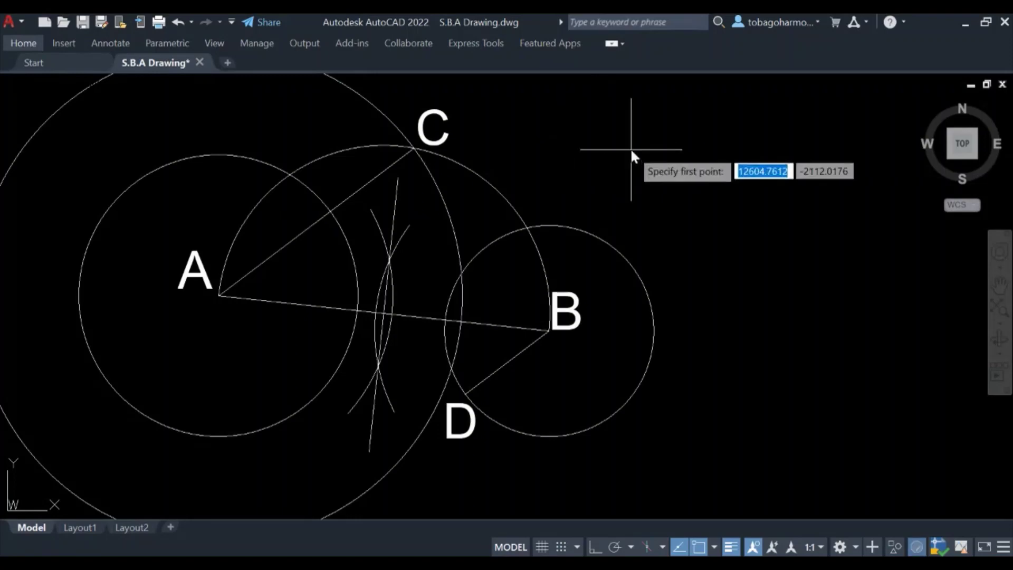
{"action": "left_click", "coordinate": [337, 210]}
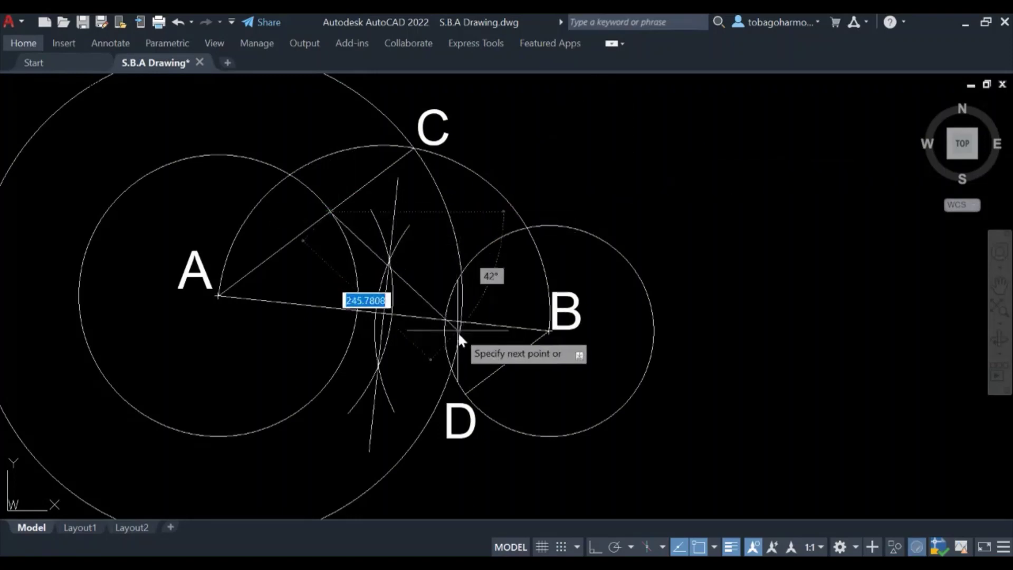
{"action": "left_click", "coordinate": [467, 393]}
{"action": "key", "text": "Escape"}
Extend the line past D and up-left beyond circle A.
{"action": "left_click", "coordinate": [423, 341]}
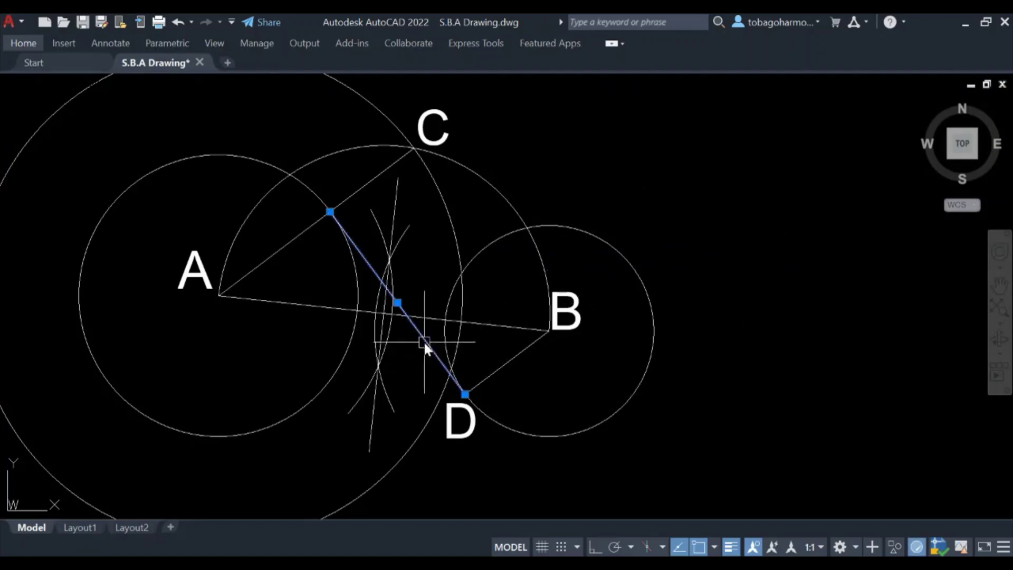
{"action": "left_click", "coordinate": [465, 394]}
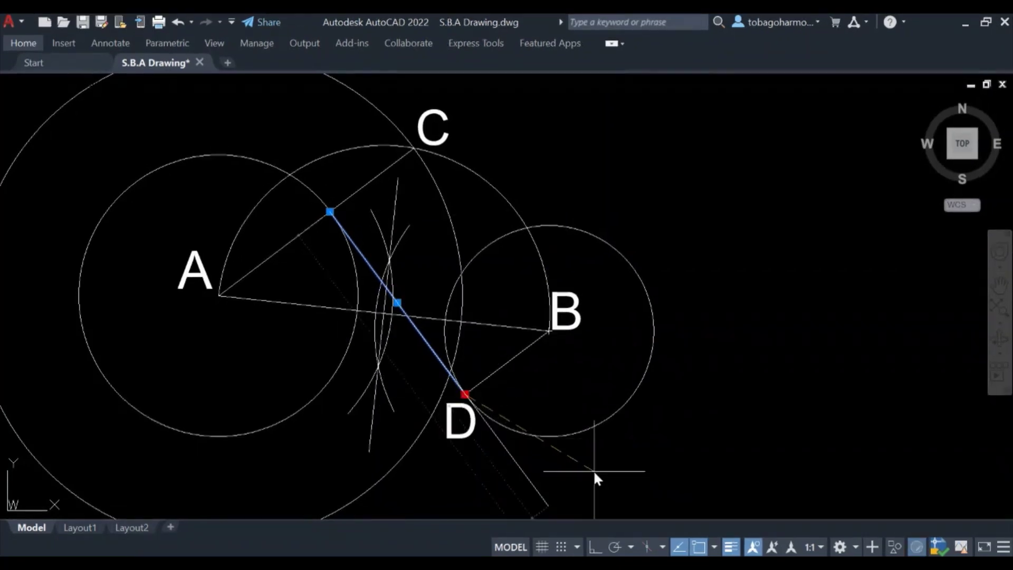
{"action": "middle_click_drag", "start_coordinate": [594, 469], "coordinate": [574, 333]}
{"action": "left_click", "coordinate": [592, 408]}
{"action": "middle_click_drag", "start_coordinate": [570, 229], "coordinate": [702, 466]}
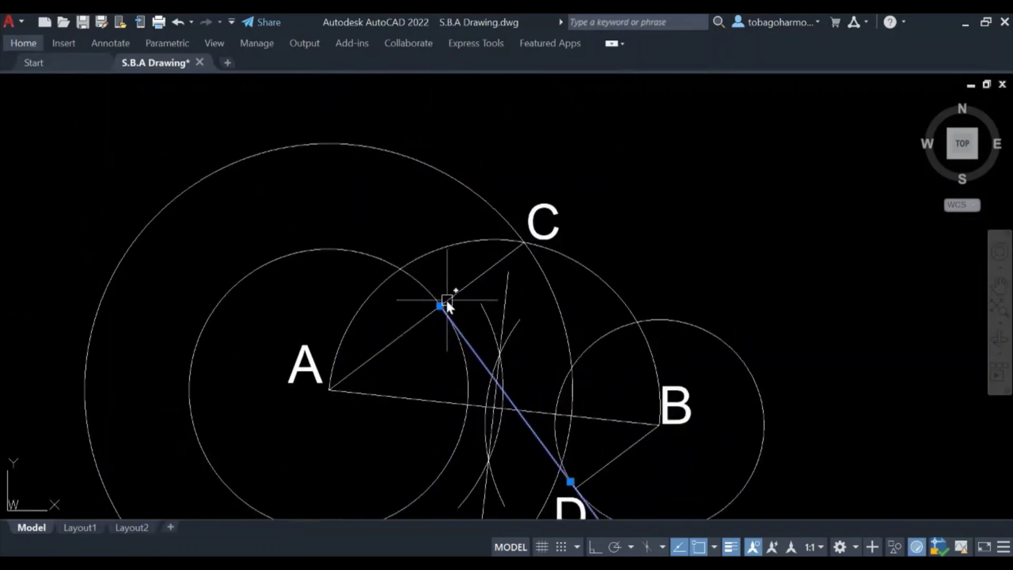
{"action": "left_click", "coordinate": [440, 305]}
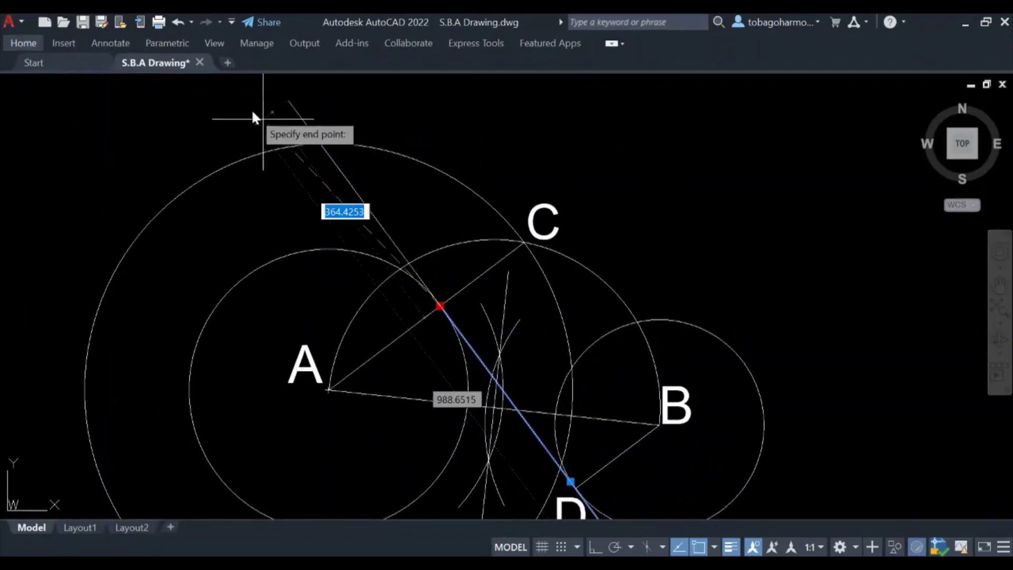
{"action": "middle_click_drag", "start_coordinate": [243, 97], "coordinate": [262, 171]}
{"action": "left_click", "coordinate": [262, 170]}
{"action": "scroll", "coordinate": [641, 204], "scroll_direction": "down", "scroll_amount": 2}
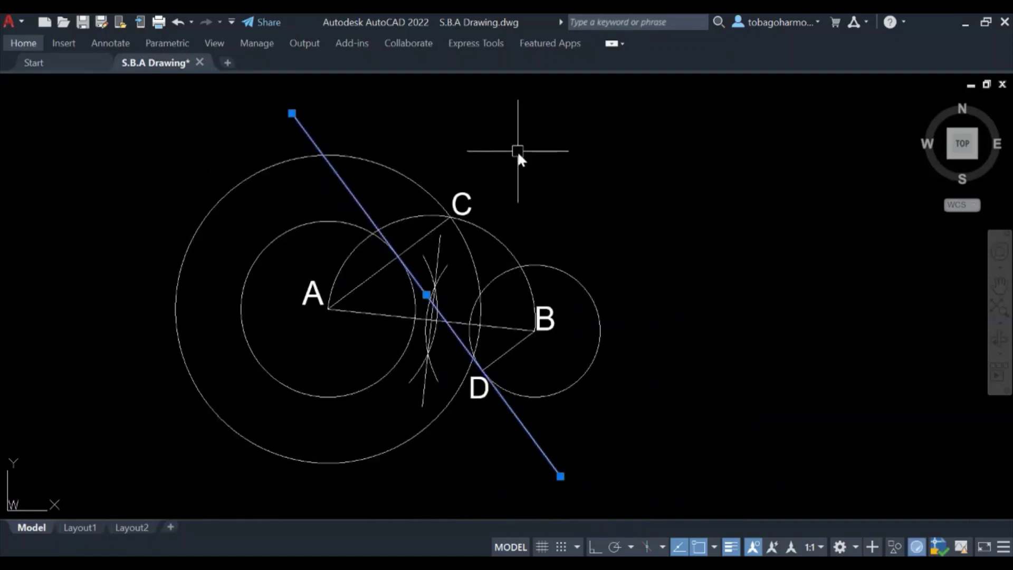
Move circle A, circle B and the tangent line onto magenta Layer8.
{"action": "key", "text": "Escape"}
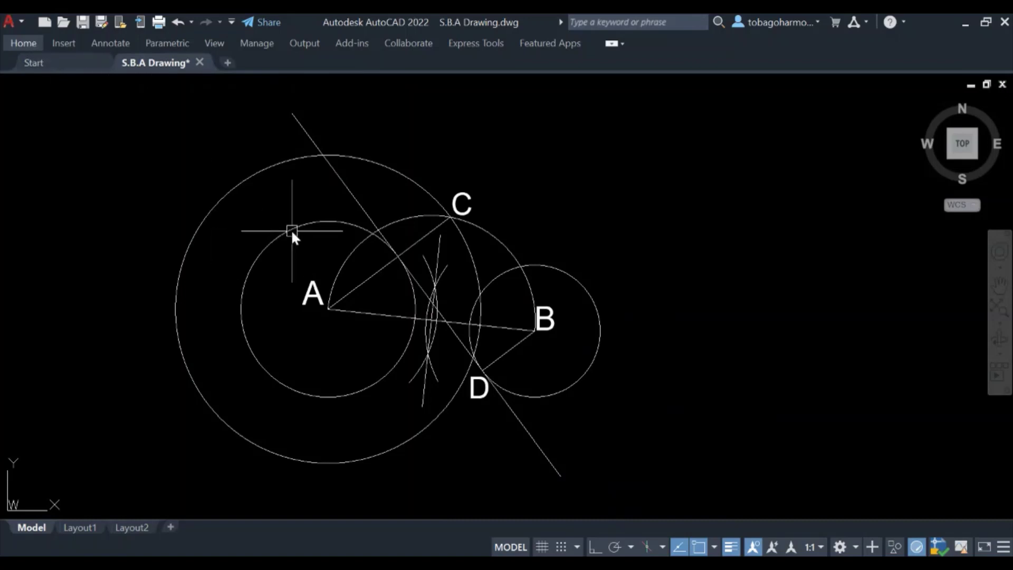
{"action": "left_click", "coordinate": [319, 222]}
{"action": "left_click", "coordinate": [350, 195]}
{"action": "left_click", "coordinate": [569, 271]}
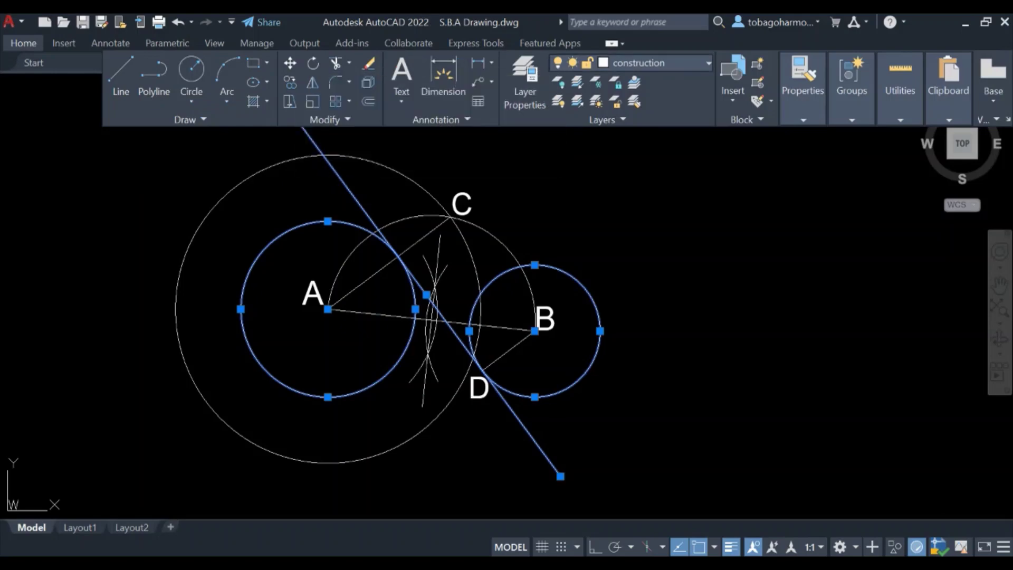
{"action": "left_click", "coordinate": [654, 63]}
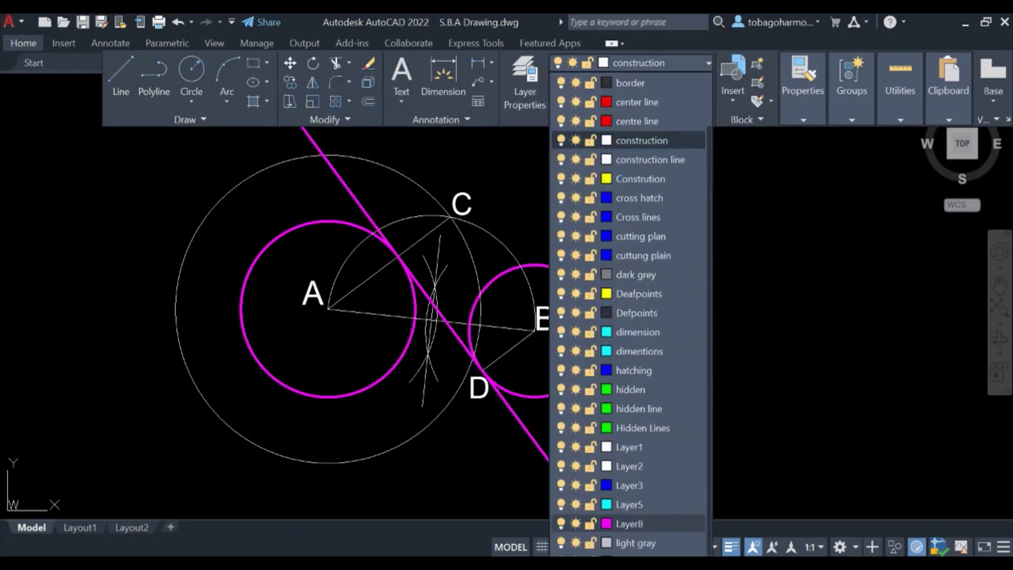
{"action": "left_click", "coordinate": [671, 523]}
{"action": "key", "text": "Escape"}
{"action": "middle_click_drag", "start_coordinate": [616, 195], "coordinate": [599, 211]}
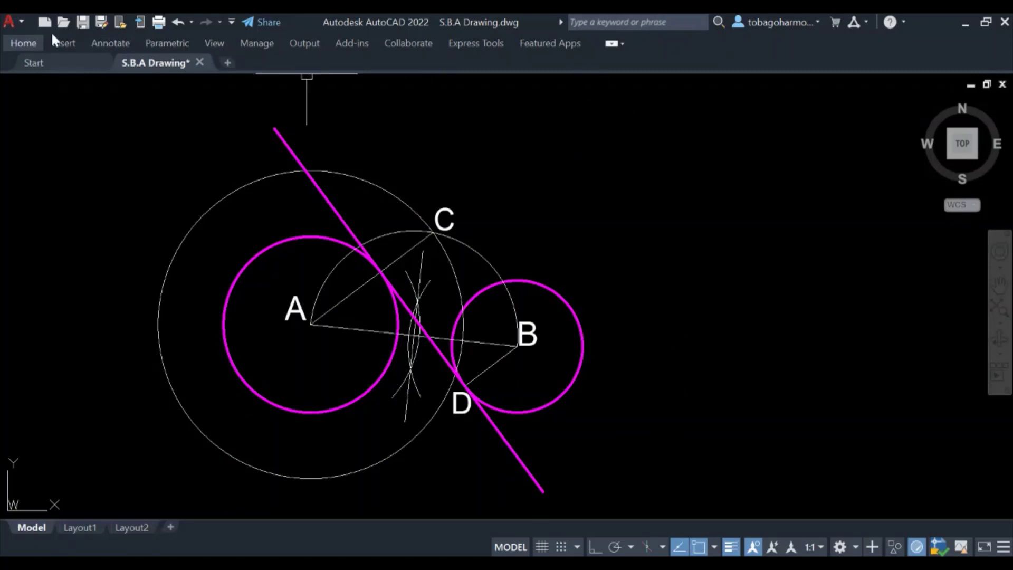
Switch off the current construction layer, leaving only the magenta circles and tangent visible.
{"action": "left_click", "coordinate": [30, 47]}
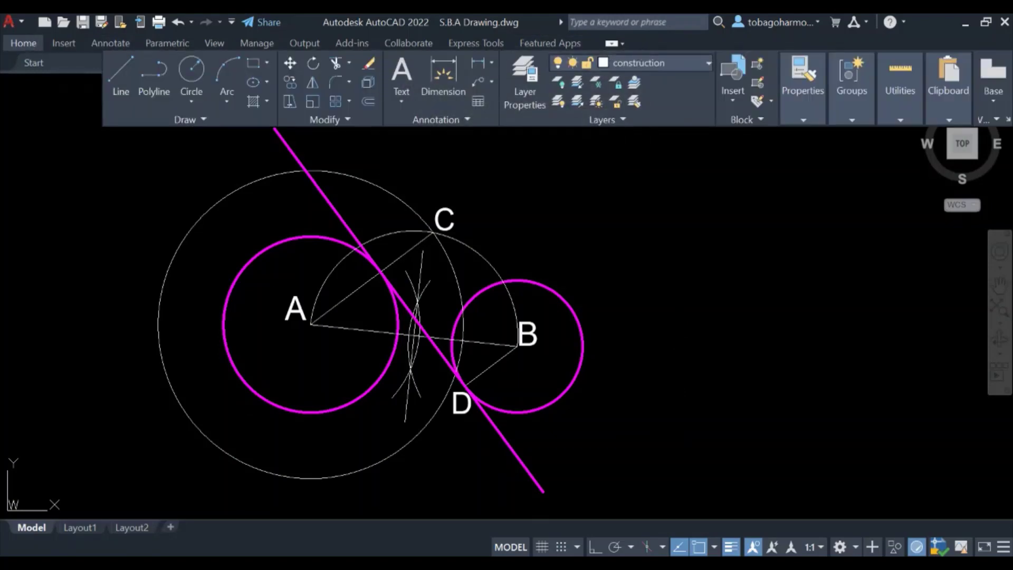
{"action": "left_click", "coordinate": [657, 63]}
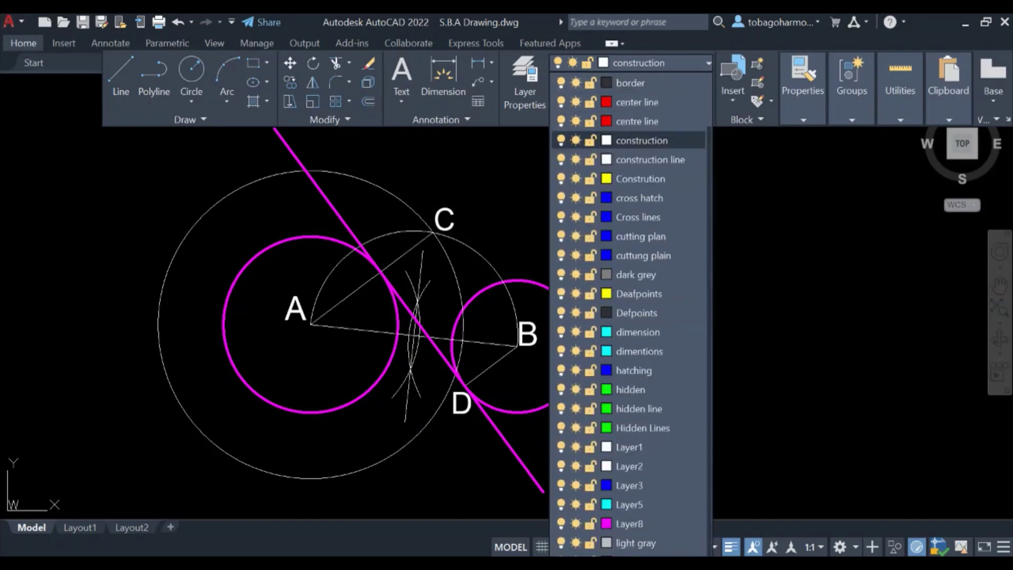
{"action": "left_click", "coordinate": [563, 135]}
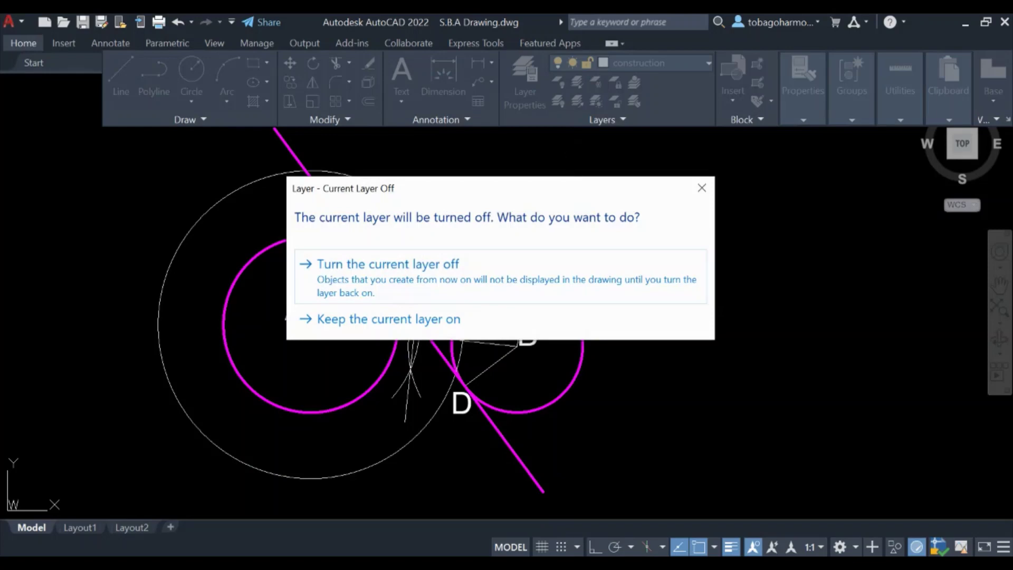
{"action": "left_click", "coordinate": [494, 268]}
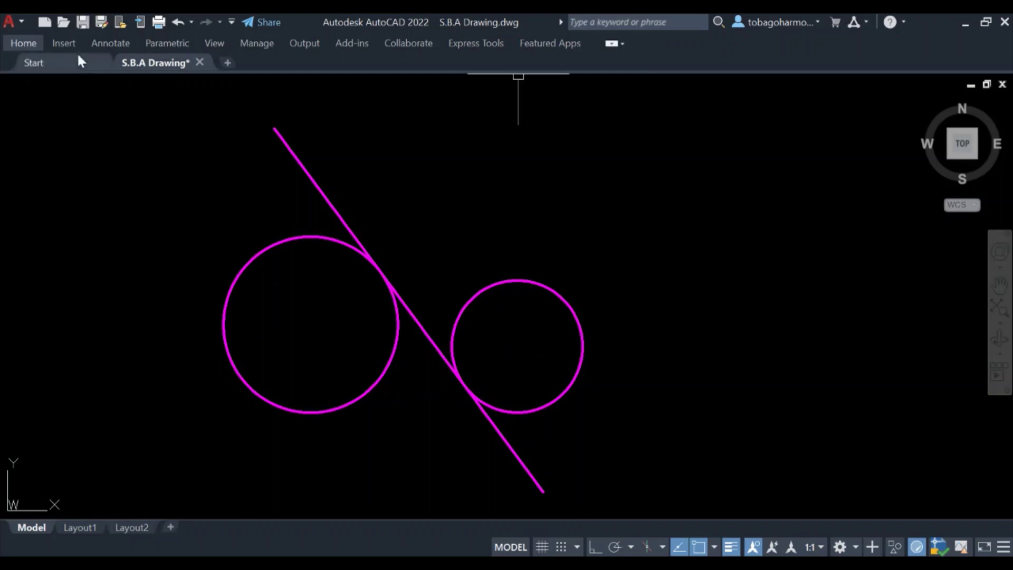
{"action": "left_click", "coordinate": [26, 45]}
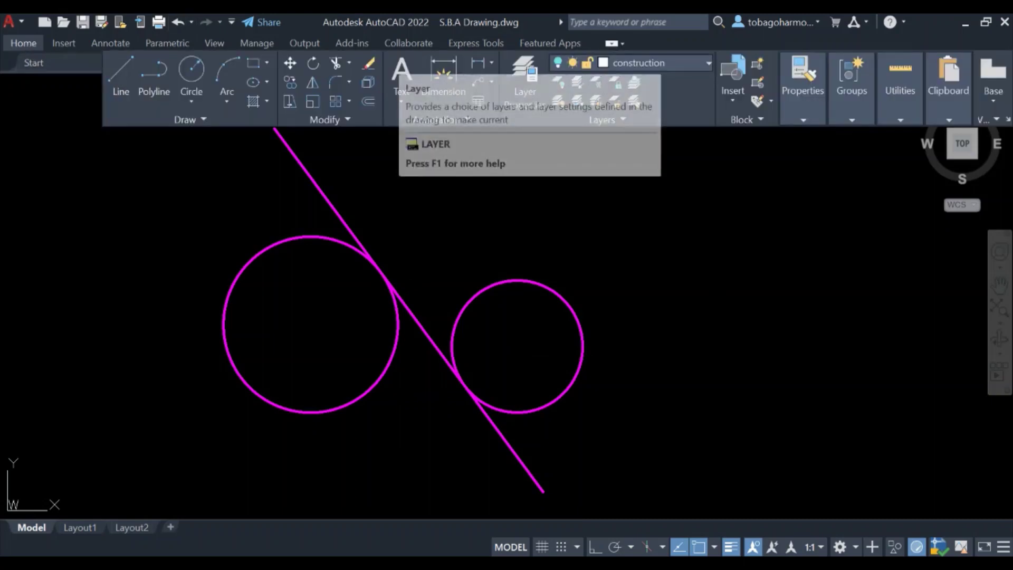
{"action": "left_click", "coordinate": [655, 63]}
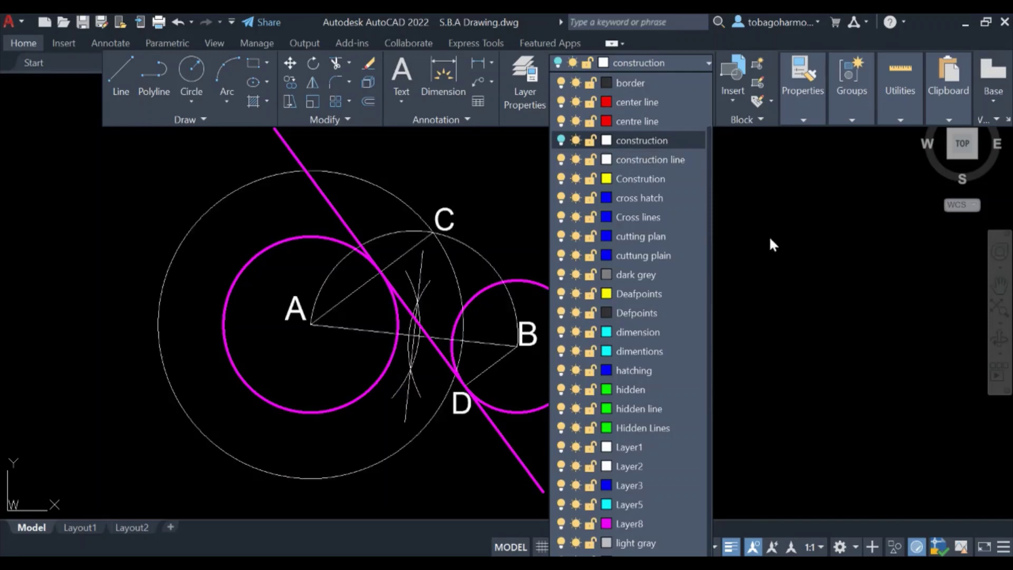
Turn on the construction layer so arcs, lines and labels A–D reappear, then recentre the view.
{"action": "left_click", "coordinate": [771, 244]}
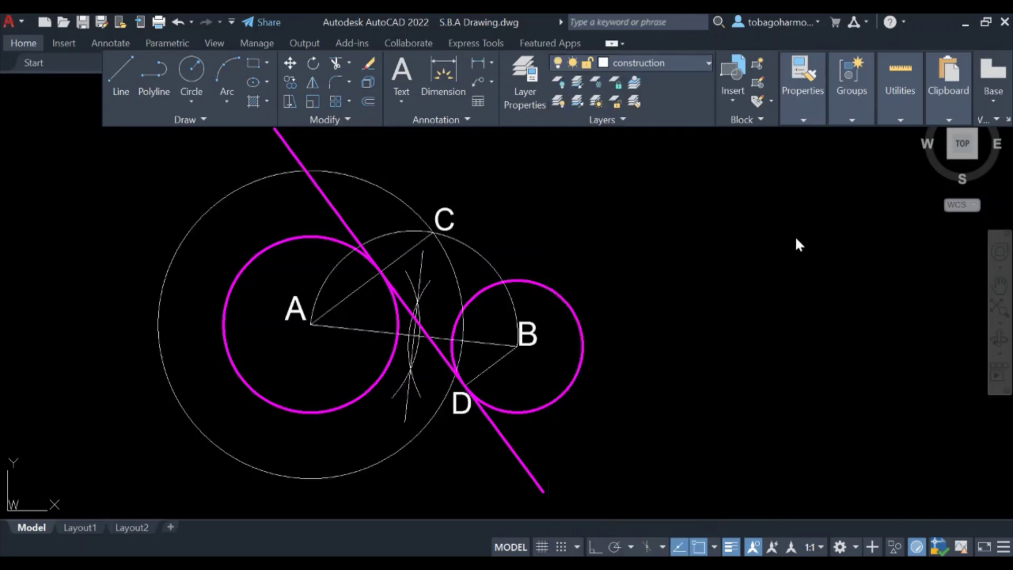
{"action": "mouse_move", "coordinate": [741, 216]}
{"action": "middle_mouse_down"}
{"action": "mouse_move", "coordinate": [777, 234]}
{"action": "mouse_move", "coordinate": [771, 187]}
{"action": "middle_mouse_up"}
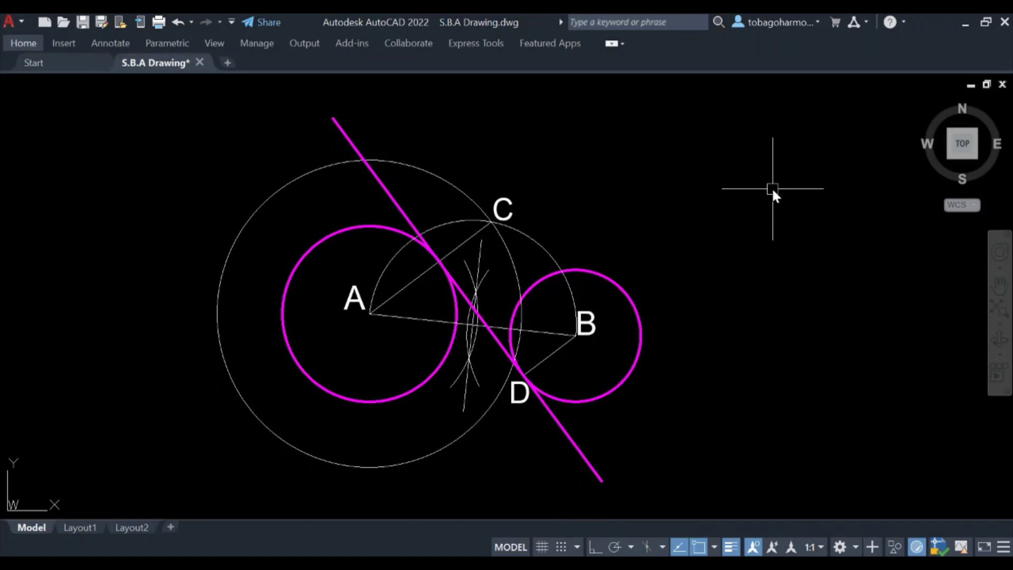